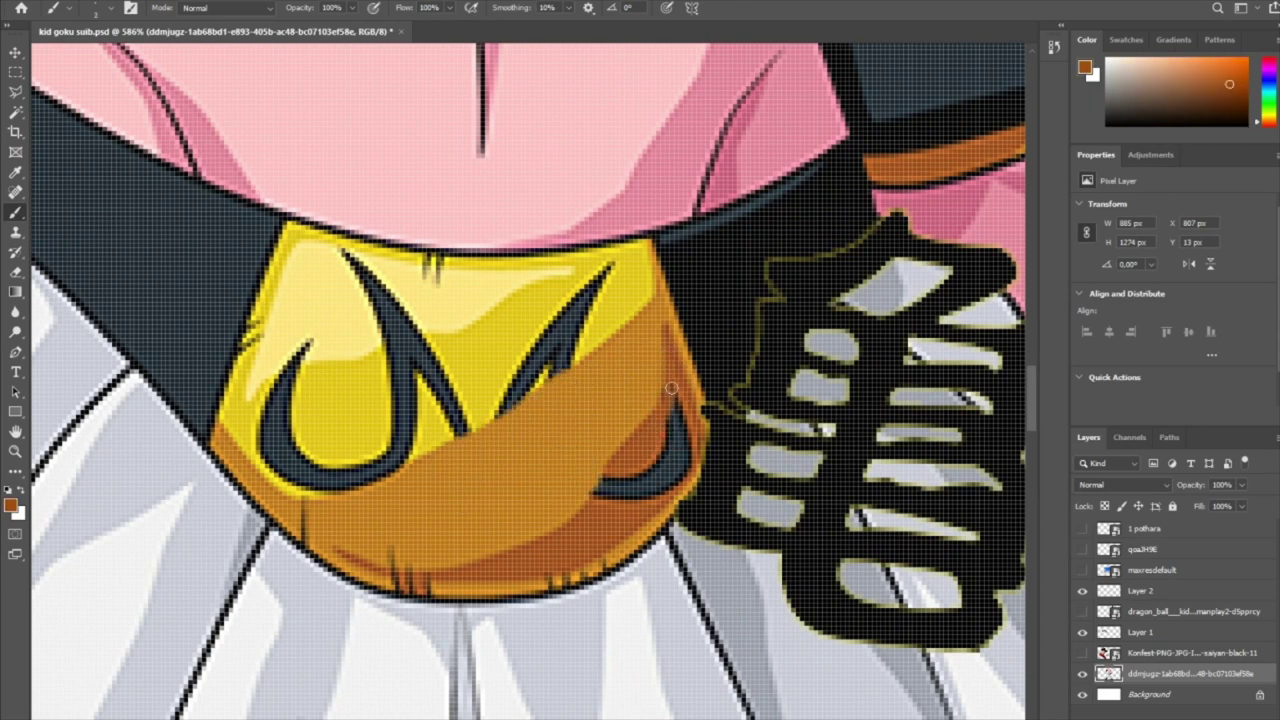
Paint the belt's sampled yellow over Buu's M emblem
{"action": "left_click", "coordinate": [451, 386], "text": "alt"}
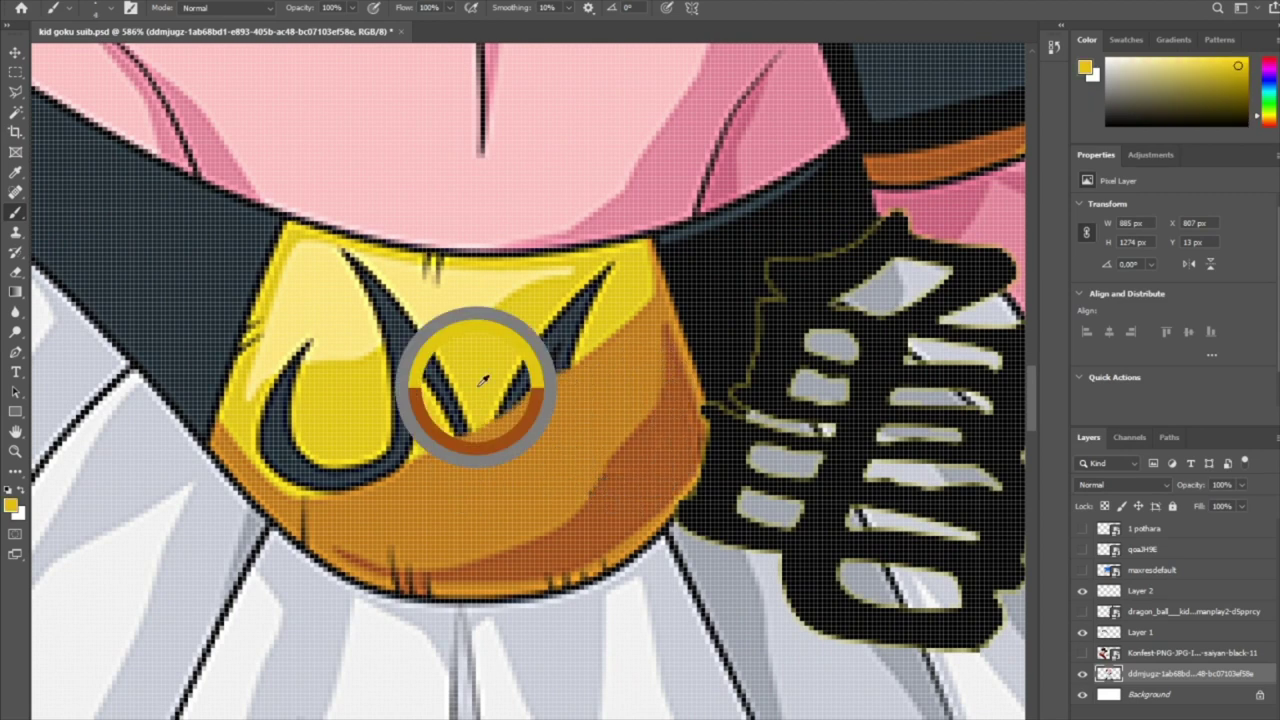
{"action": "key", "text": "bracketright"}
{"action": "key", "text": "bracketright"}
{"action": "key", "text": "bracketright"}
{"action": "left_click_drag", "start_coordinate": [280, 435], "coordinate": [307, 370]}
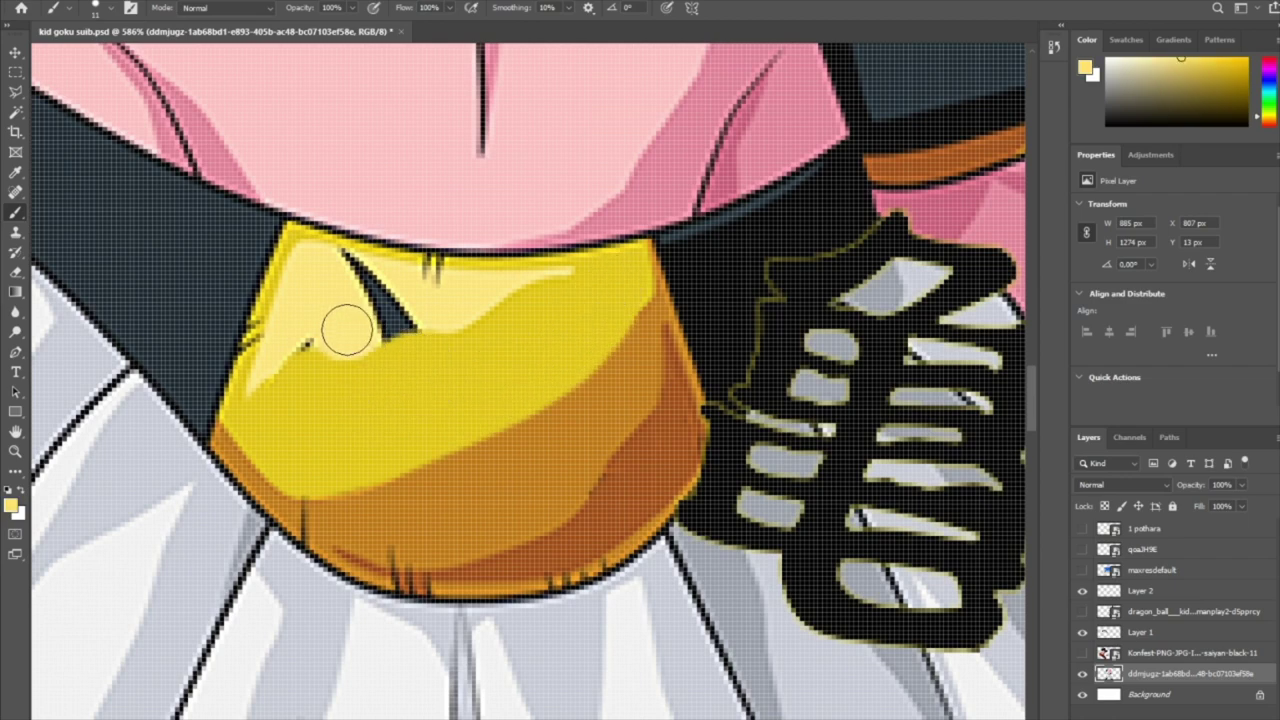
Fit the black 亀 kanji onto the yellow belt and move its layer lower in the stack
{"action": "key", "text": "ctrl+minus"}
{"action": "left_click", "coordinate": [1140, 590]}
{"action": "key", "text": "ctrl+t"}
{"action": "left_click_drag", "start_coordinate": [471, 357], "coordinate": [449, 366]}
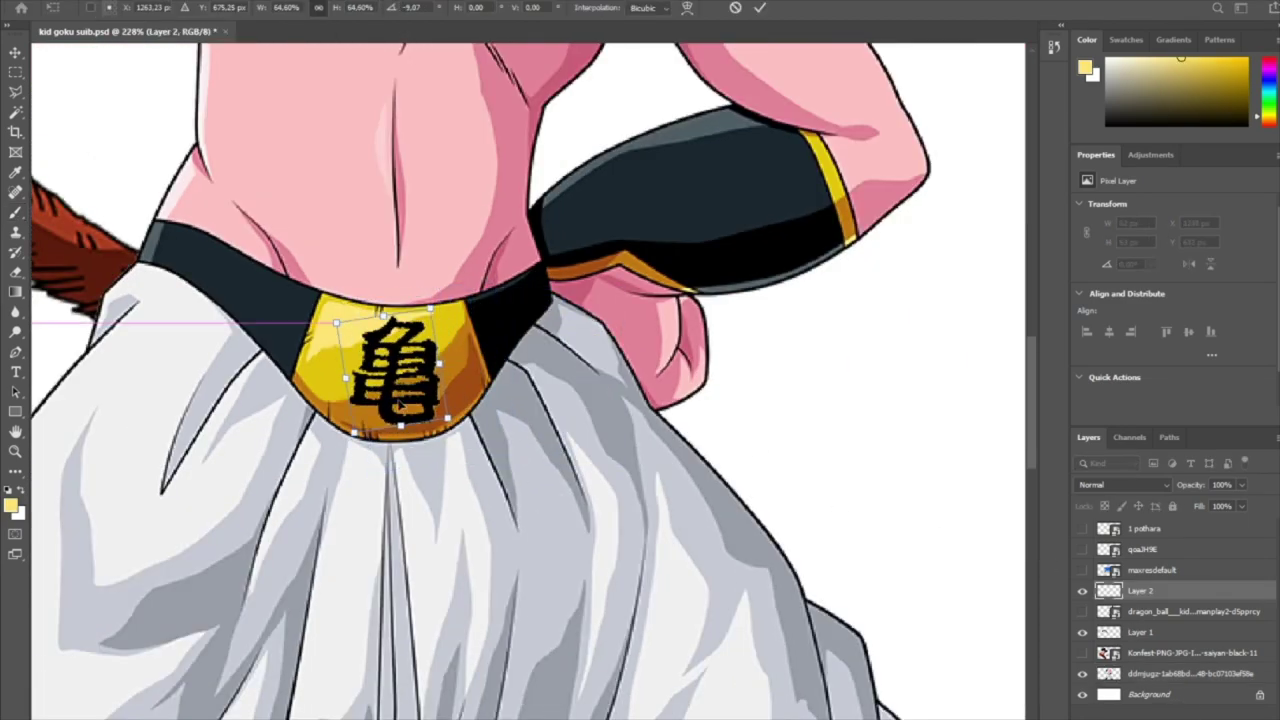
{"action": "key", "text": "ctrl+plus"}
{"action": "key", "text": "Return"}
{"action": "scroll", "coordinate": [415, 447], "scroll_direction": "down", "scroll_amount": 3}
{"action": "left_click_drag", "start_coordinate": [1140, 590], "coordinate": [1157, 677]}
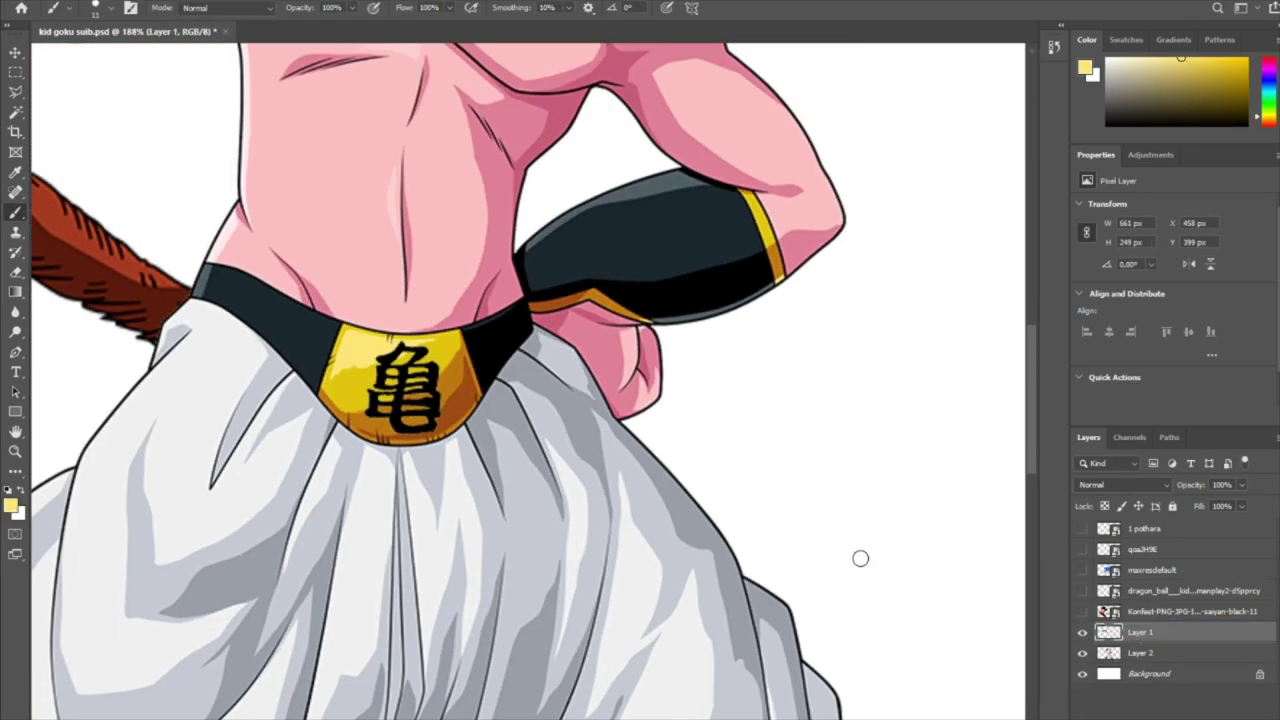
Show the Kid Goku picture and shift it right and down beside Buu
{"action": "key", "text": "ctrl+minus"}
{"action": "key", "text": "ctrl+minus"}
{"action": "left_click", "coordinate": [1082, 611]}
{"action": "left_click", "coordinate": [1180, 611]}
{"action": "key", "text": "ctrl+t"}
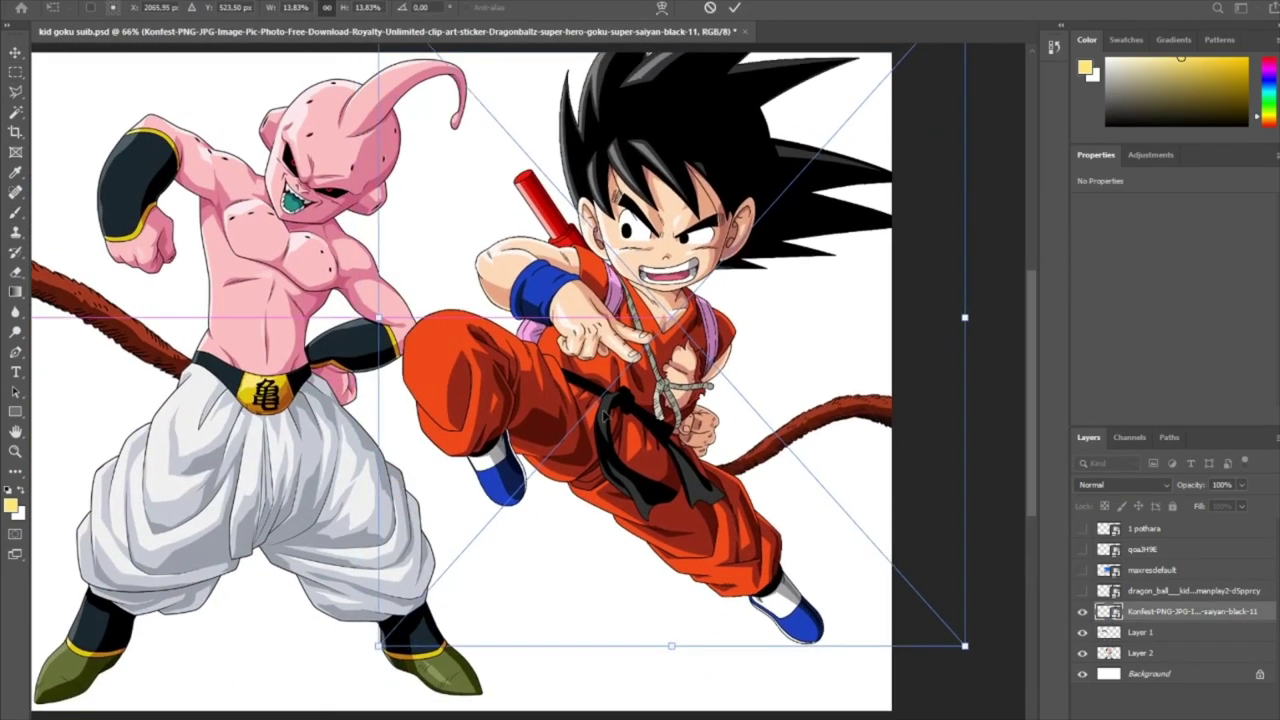
{"action": "left_click_drag", "start_coordinate": [606, 415], "coordinate": [620, 428]}
{"action": "key", "text": "Return"}
{"action": "scroll", "coordinate": [882, 570], "scroll_direction": "up", "scroll_amount": 3}
Zoom in on Goku's rope knot and trace the lower rope
{"action": "scroll", "coordinate": [882, 570], "scroll_direction": "up", "scroll_amount": 3}
{"action": "key", "text": "m"}
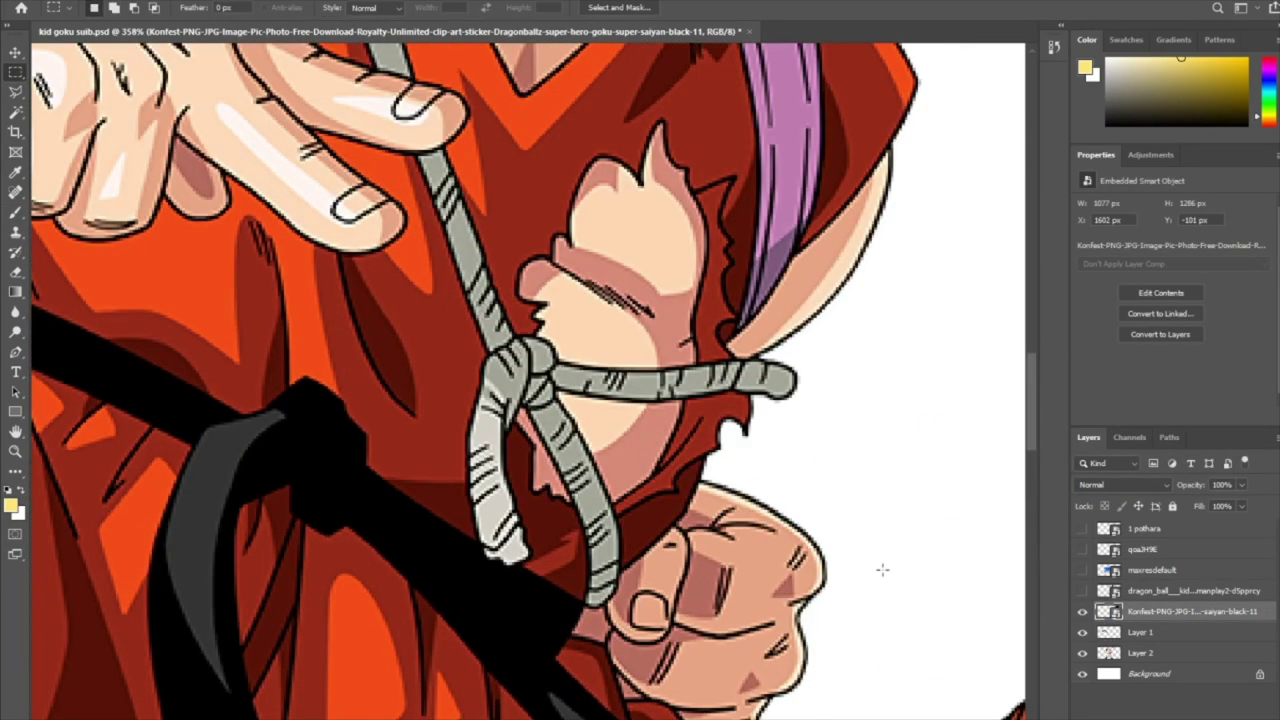
{"action": "scroll", "coordinate": [604, 604], "scroll_direction": "up", "scroll_amount": 3}
{"action": "scroll", "coordinate": [538, 426], "scroll_direction": "up", "scroll_amount": 2}
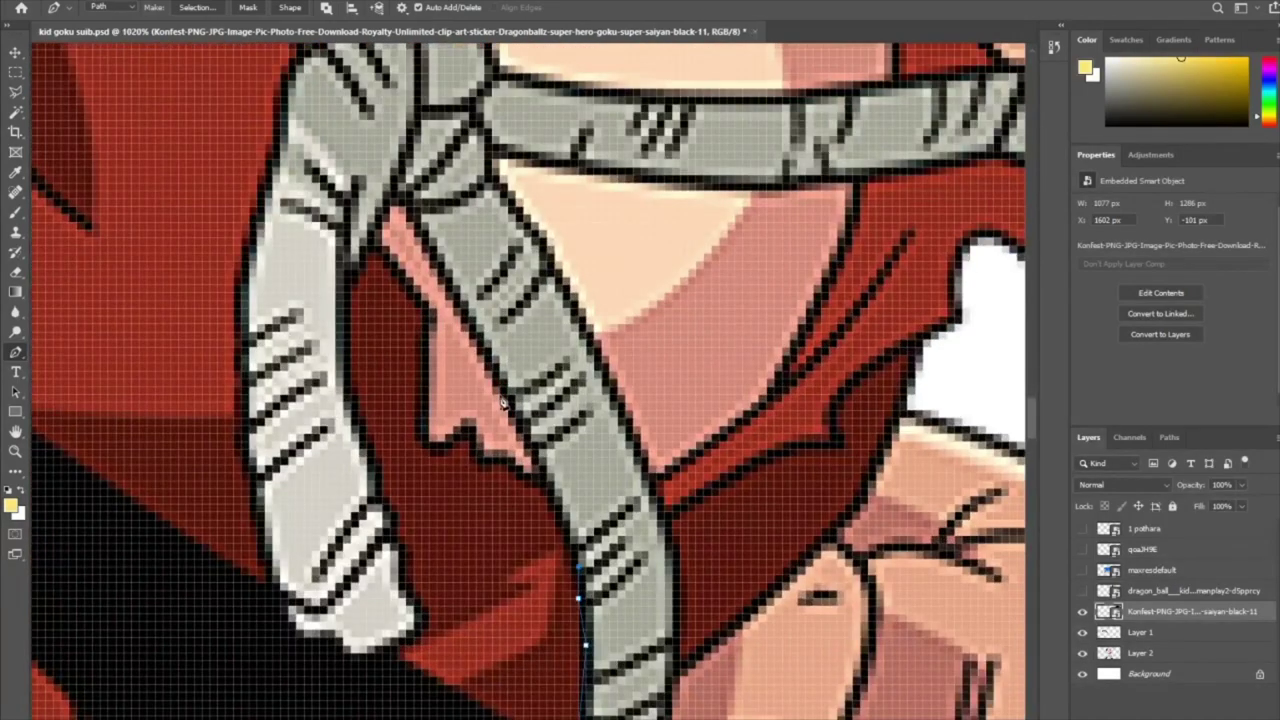
{"action": "left_click_drag", "start_coordinate": [438, 346], "coordinate": [493, 431]}
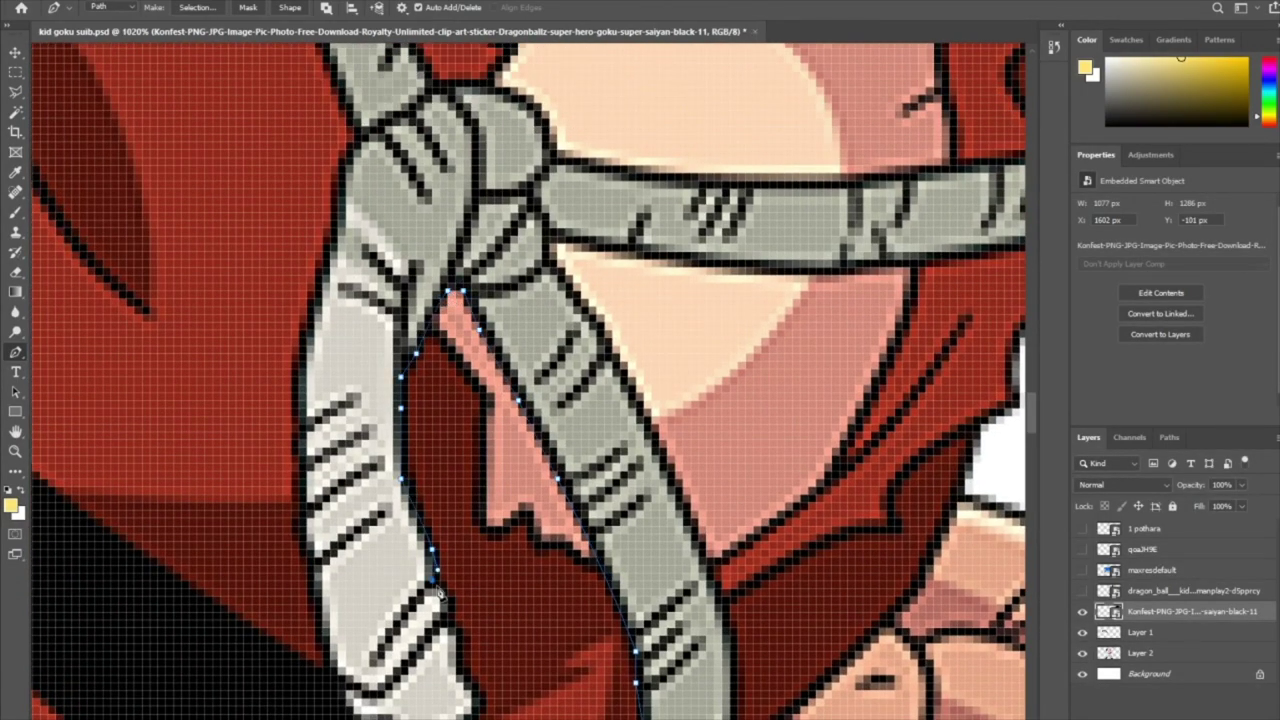
{"action": "left_click_drag", "start_coordinate": [492, 598], "coordinate": [539, 433]}
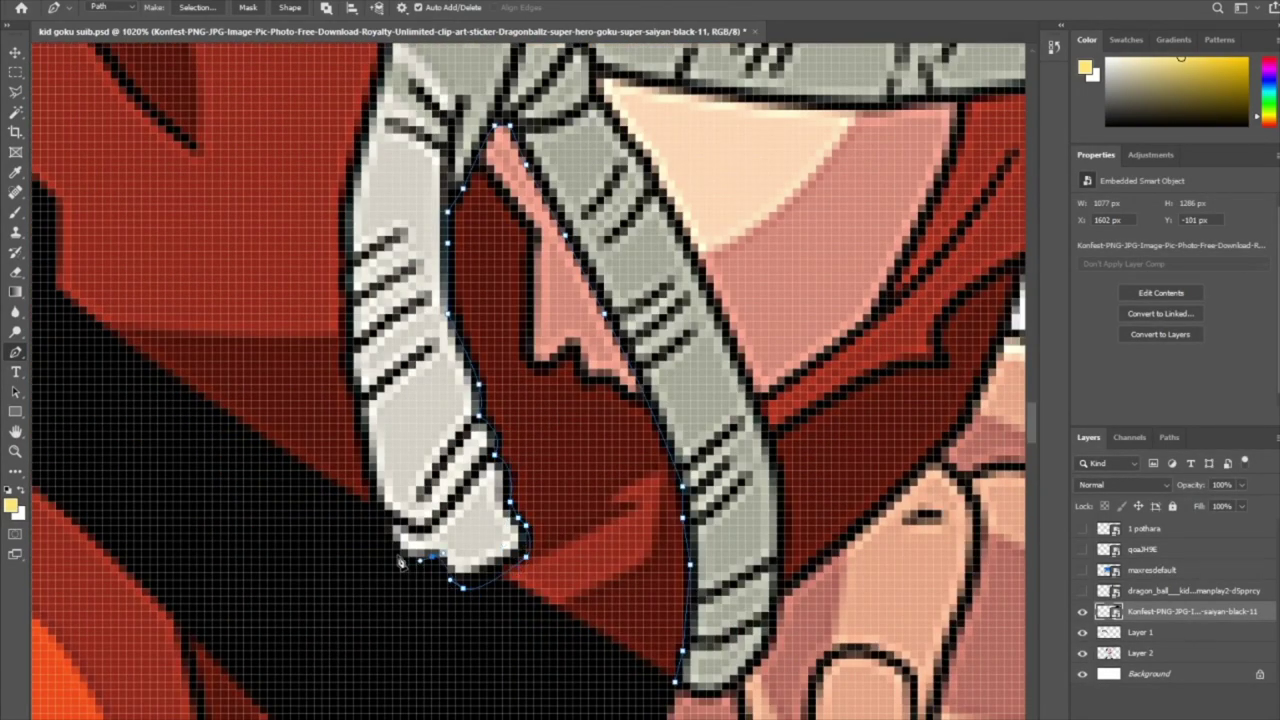
{"action": "scroll", "coordinate": [358, 423], "scroll_direction": "down", "scroll_amount": 2}
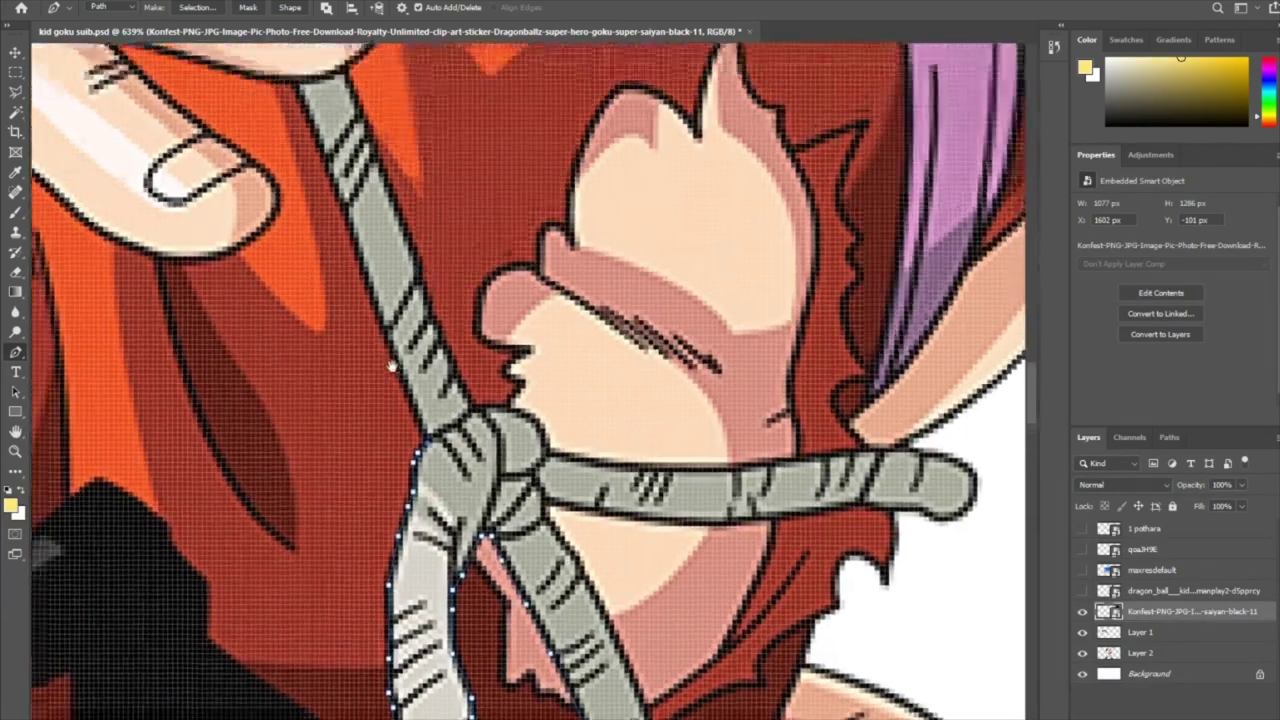
{"action": "scroll", "coordinate": [333, 360], "scroll_direction": "up", "scroll_amount": 3}
{"action": "scroll", "coordinate": [283, 230], "scroll_direction": "down", "scroll_amount": 3}
{"action": "scroll", "coordinate": [305, 362], "scroll_direction": "up", "scroll_amount": 2}
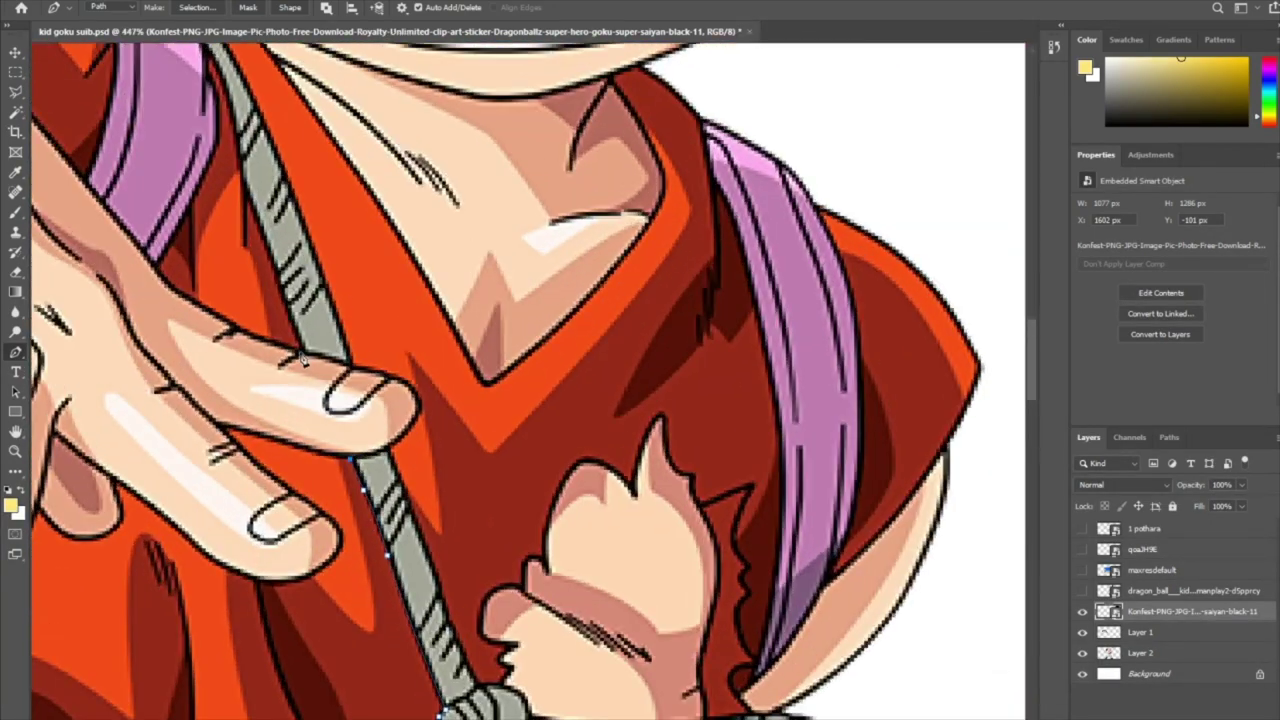
Trace the rope up to its loose end and copy it onto new Layer 3
{"action": "left_click_drag", "start_coordinate": [250, 203], "coordinate": [297, 248]}
{"action": "mouse_move", "coordinate": [375, 450]}
{"action": "left_mouse_down"}
{"action": "mouse_move", "coordinate": [245, 250]}
{"action": "mouse_move", "coordinate": [245, 80]}
{"action": "left_mouse_up"}
{"action": "scroll", "coordinate": [385, 370], "scroll_direction": "up", "scroll_amount": 1}
{"action": "left_click_drag", "start_coordinate": [613, 448], "coordinate": [498, 383]}
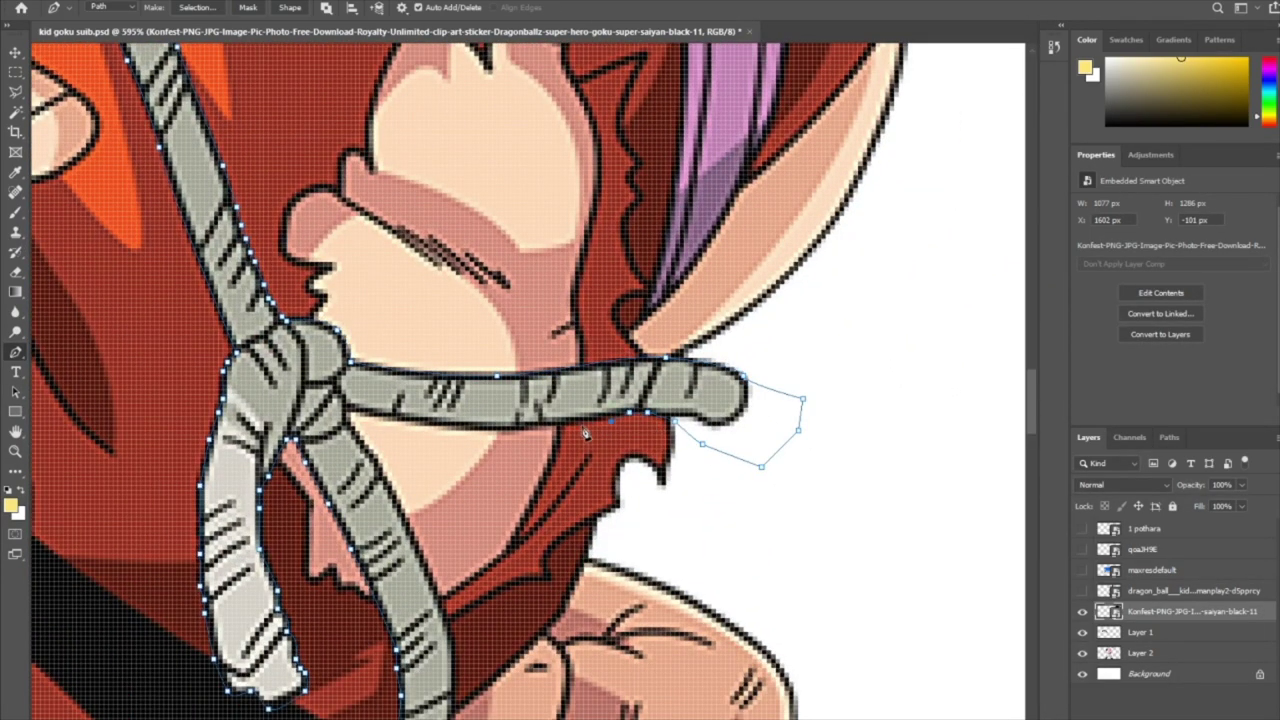
{"action": "scroll", "coordinate": [350, 425], "scroll_direction": "down", "scroll_amount": 2}
{"action": "scroll", "coordinate": [532, 325], "scroll_direction": "down", "scroll_amount": 4}
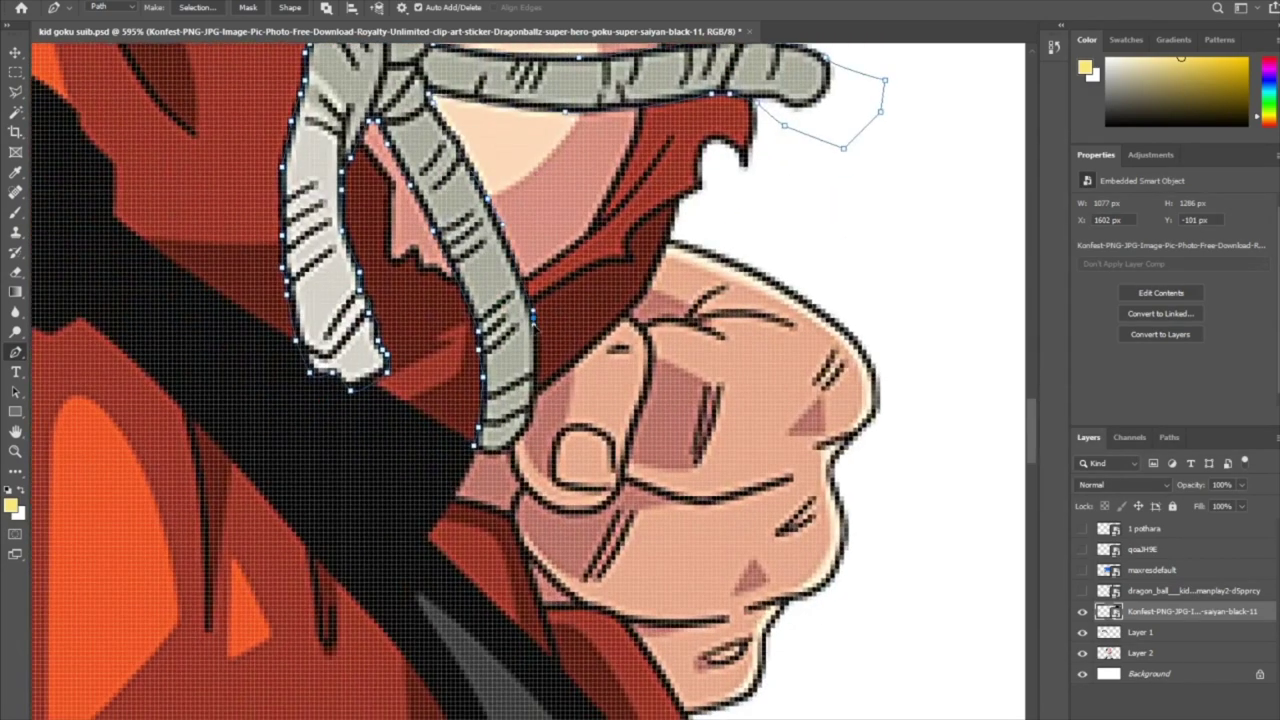
{"action": "key", "text": "ctrl+j"}
Hide the Kid Goku picture and clone-patch the rope where the finger crossed it
{"action": "left_click", "coordinate": [1082, 632]}
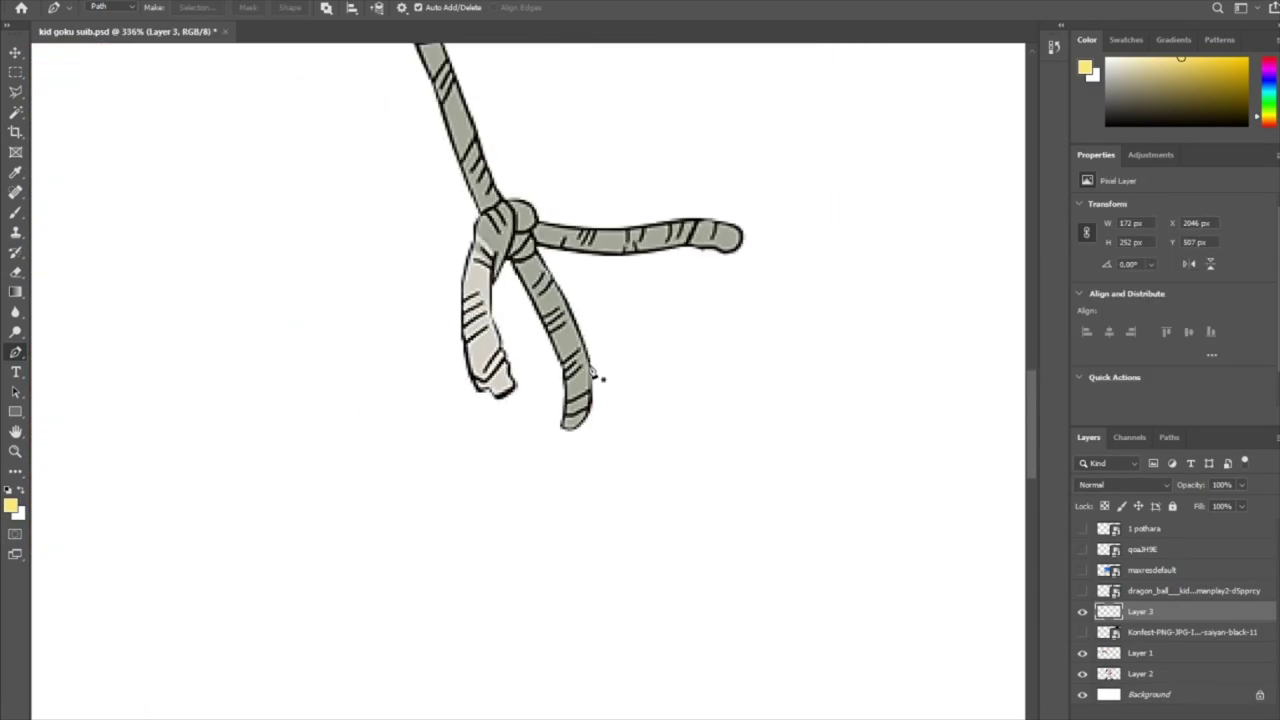
{"action": "key", "text": "s"}
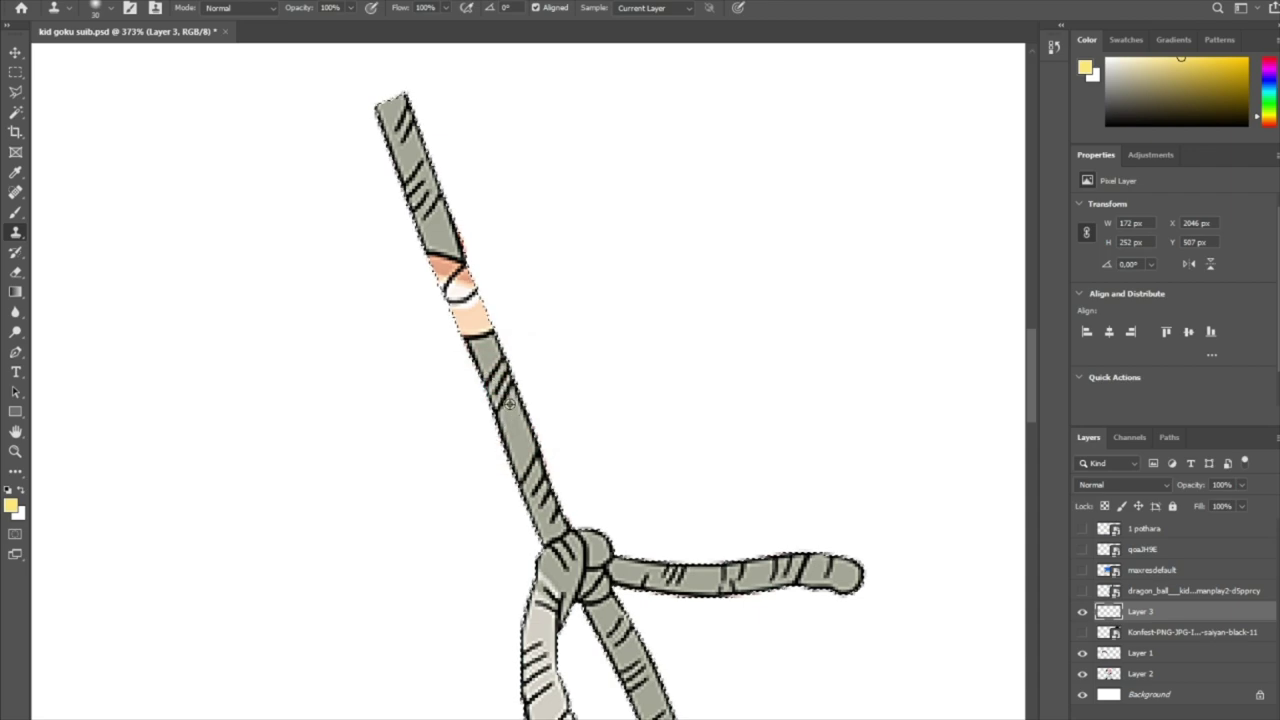
{"action": "left_click", "coordinate": [461, 292]}
{"action": "key", "text": "bracketleft"}
{"action": "key", "text": "bracketleft"}
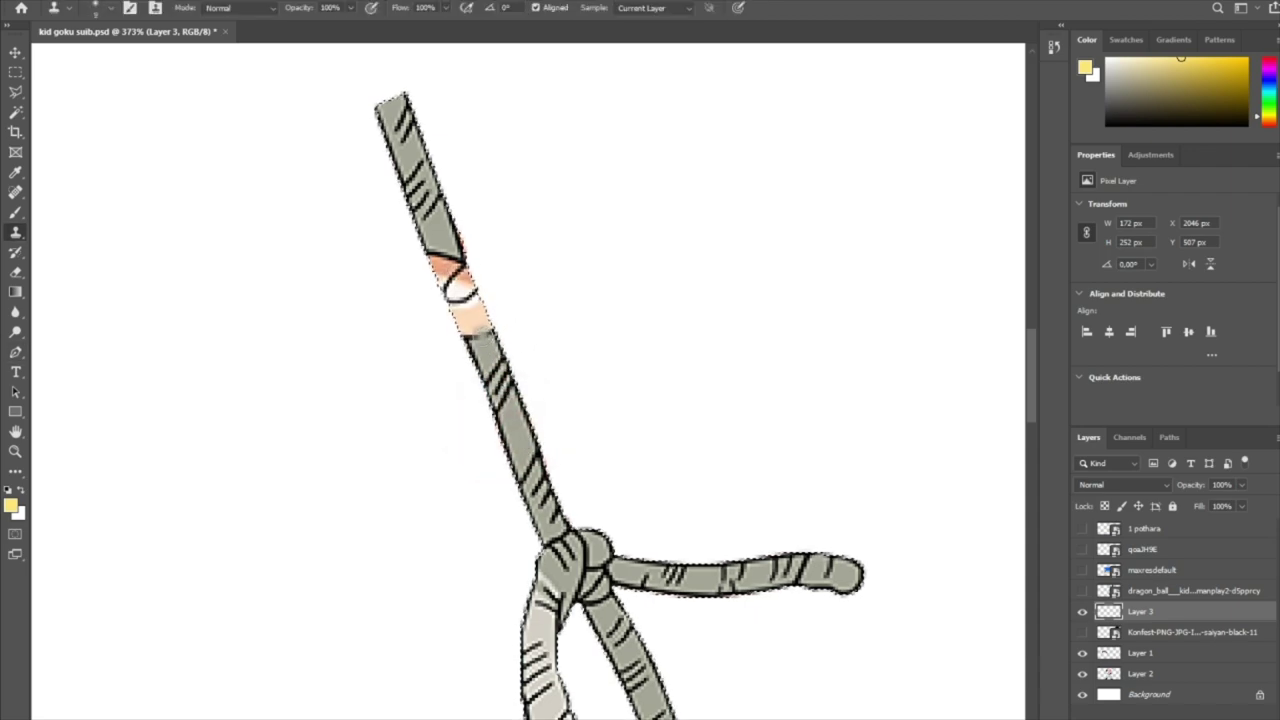
{"action": "scroll", "coordinate": [500, 380], "scroll_direction": "down", "scroll_amount": 5}
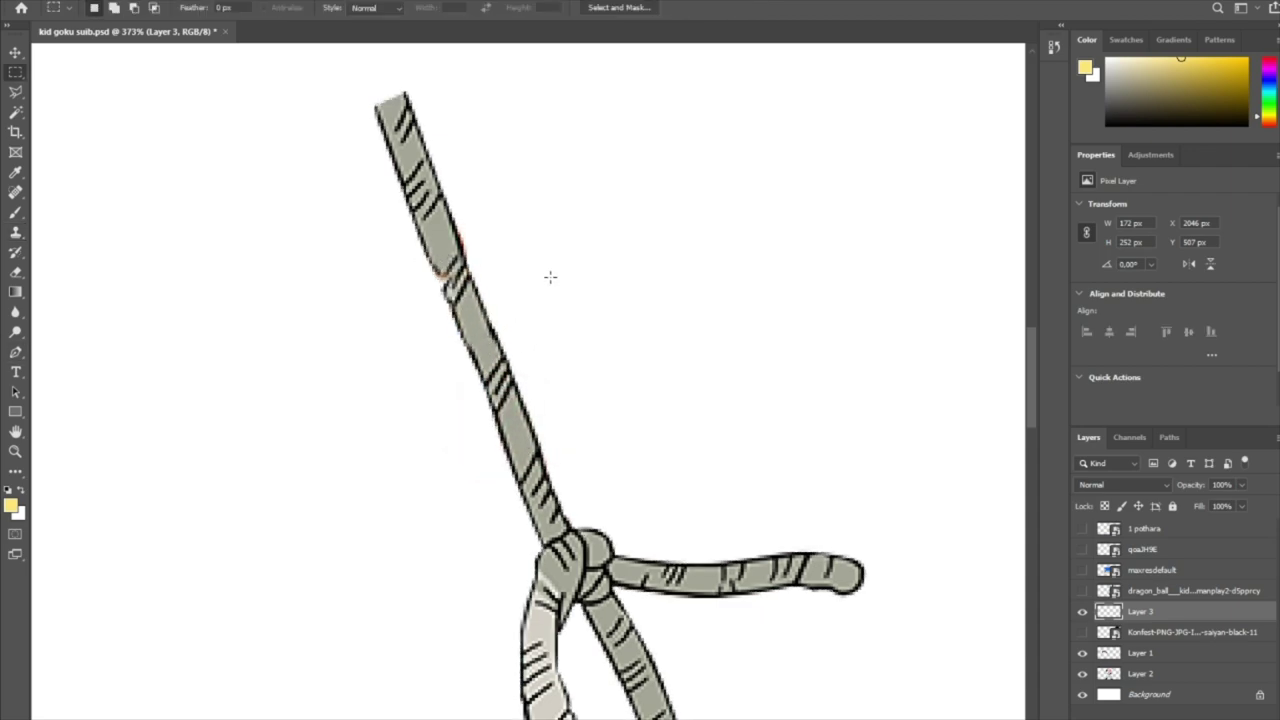
Scale and place the rope across Buu's chest
{"action": "left_click", "coordinate": [1082, 632]}
{"action": "scroll", "coordinate": [250, 330], "scroll_direction": "up", "scroll_amount": 4}
{"action": "key", "text": "ctrl+t"}
{"action": "key", "text": "Return"}
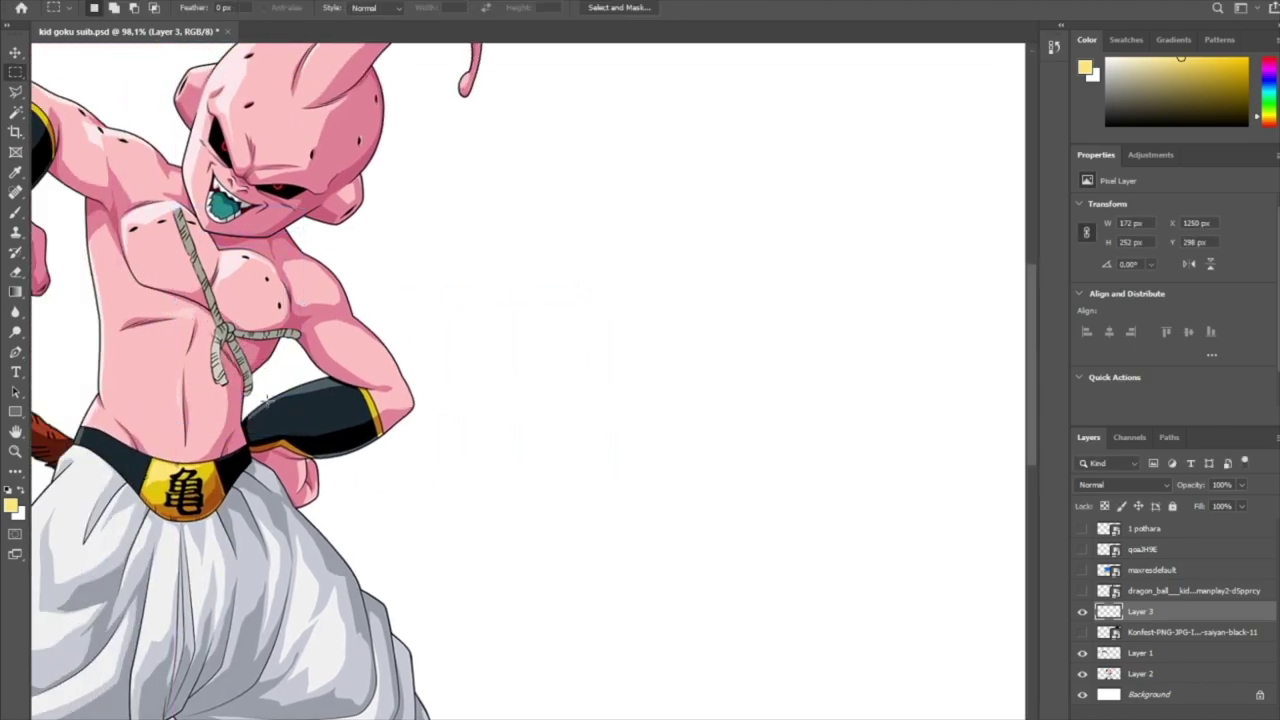
{"action": "scroll", "coordinate": [270, 390], "scroll_direction": "up", "scroll_amount": 5}
{"action": "scroll", "coordinate": [270, 390], "scroll_direction": "down", "scroll_amount": 3}
{"action": "scroll", "coordinate": [423, 491], "scroll_direction": "up", "scroll_amount": 3}
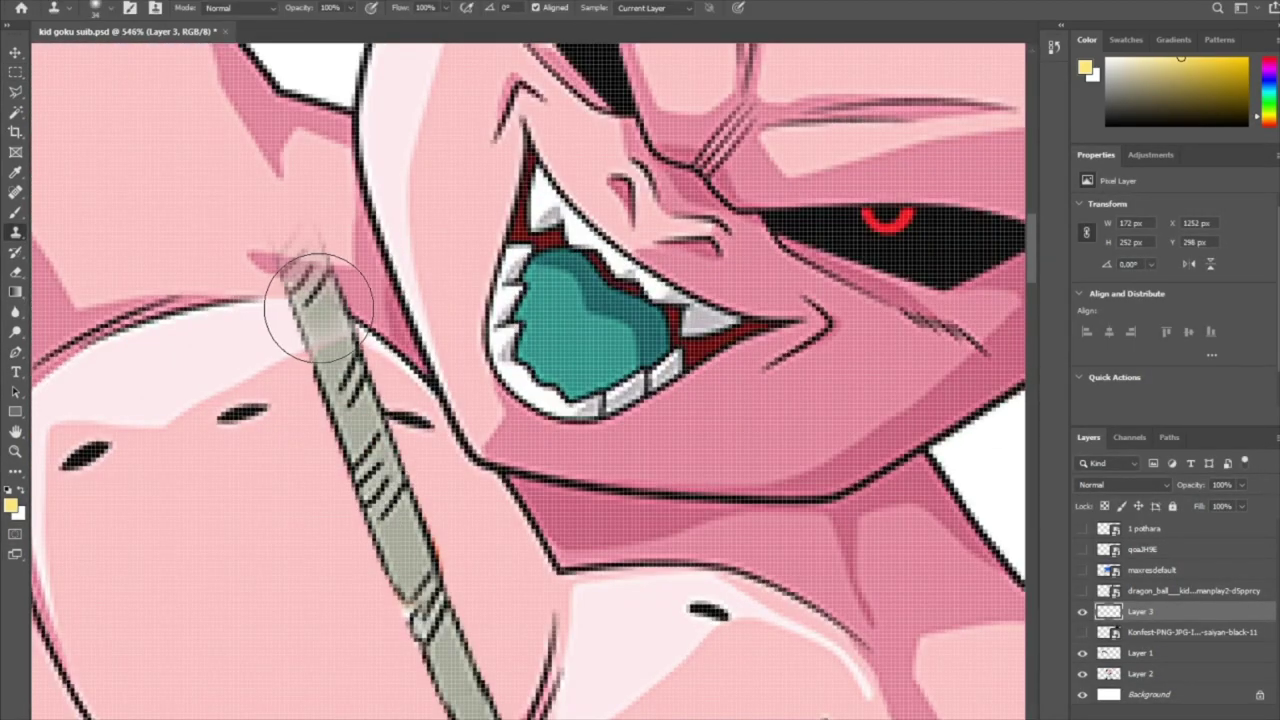
{"action": "scroll", "coordinate": [300, 400], "scroll_direction": "down", "scroll_amount": 5}
Warp the rope so it bends over Buu's shoulder
{"action": "key", "text": "ctrl+t"}
{"action": "left_click", "coordinate": [687, 8]}
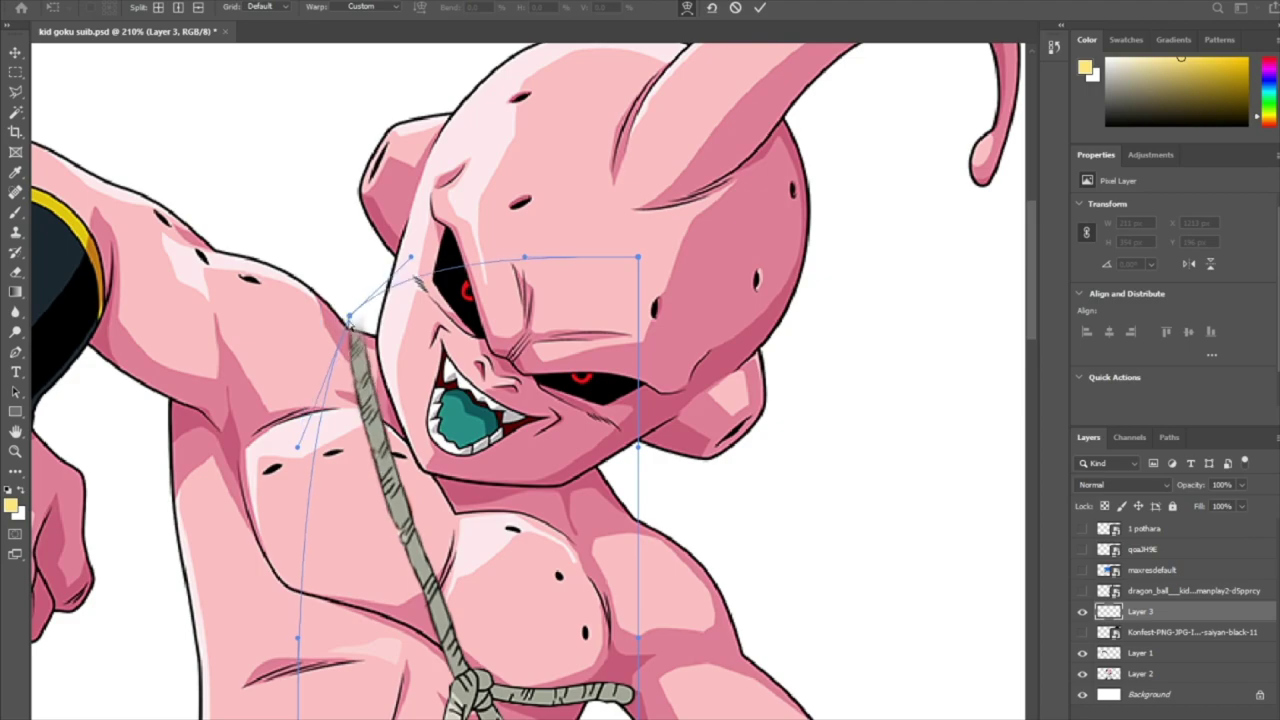
{"action": "scroll", "coordinate": [317, 299], "scroll_direction": "up", "scroll_amount": 3}
{"action": "scroll", "coordinate": [317, 299], "scroll_direction": "up", "scroll_amount": 2}
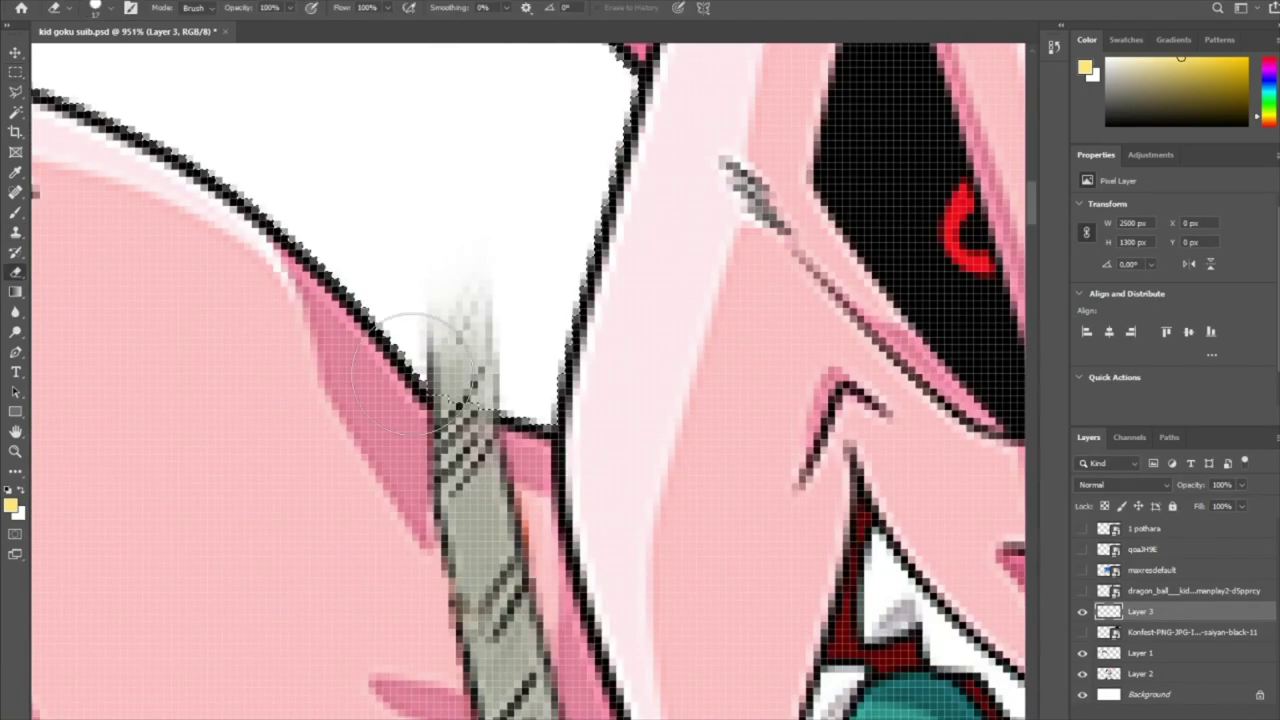
{"action": "scroll", "coordinate": [538, 285], "scroll_direction": "down", "scroll_amount": 8}
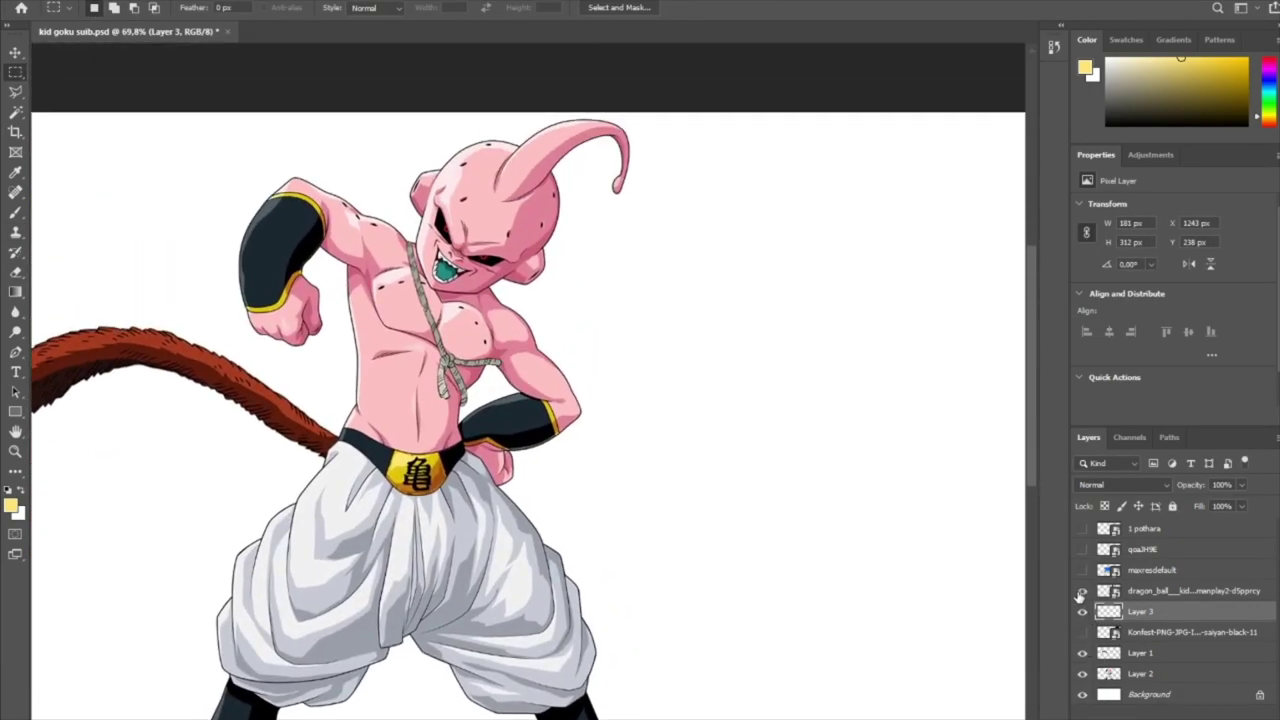
Show and select the Kid Goku picture layer again for path tracing
{"action": "left_click", "coordinate": [1082, 632]}
{"action": "left_click", "coordinate": [1190, 632]}
{"action": "scroll", "coordinate": [245, 308], "scroll_direction": "up", "scroll_amount": 5}
{"action": "scroll", "coordinate": [245, 308], "scroll_direction": "up", "scroll_amount": 5}
{"action": "key", "text": "p"}
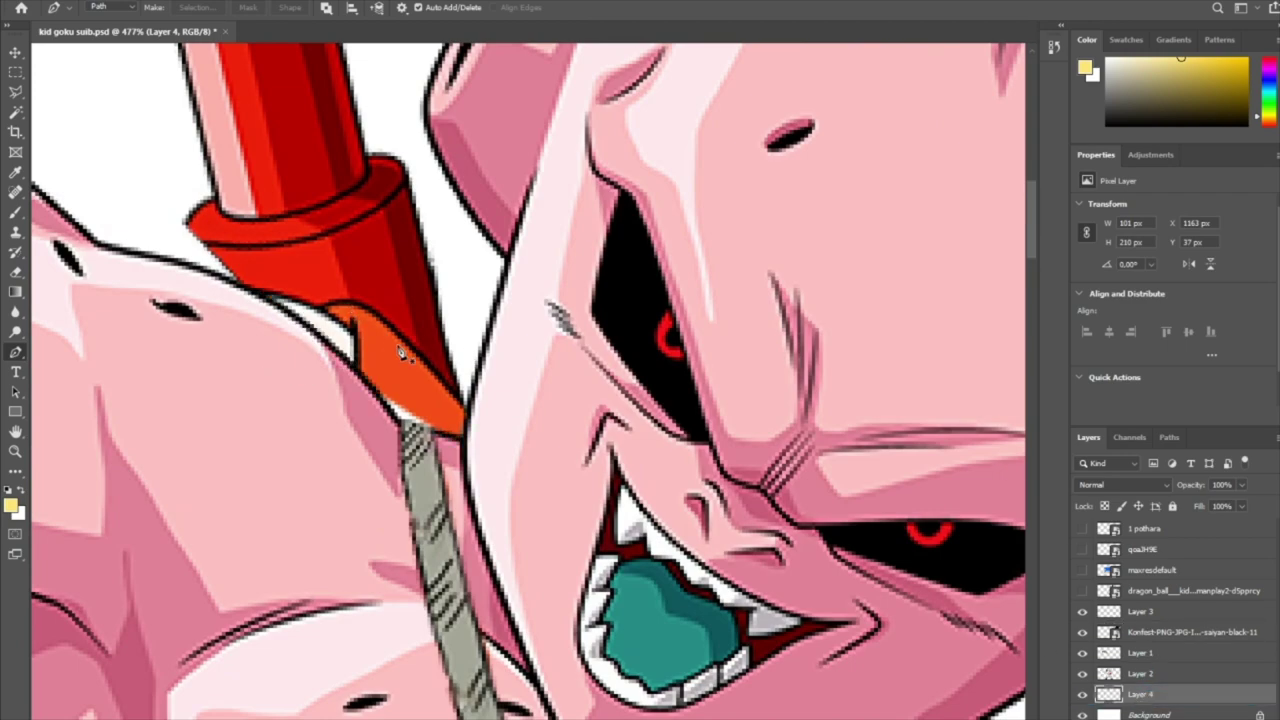
Sample the pole's red and retouch the staff's orange end by Buu's shoulder
{"action": "key", "text": "b"}
{"action": "scroll", "coordinate": [170, 245], "scroll_direction": "up", "scroll_amount": 3}
{"action": "left_click", "coordinate": [218, 218], "text": "alt"}
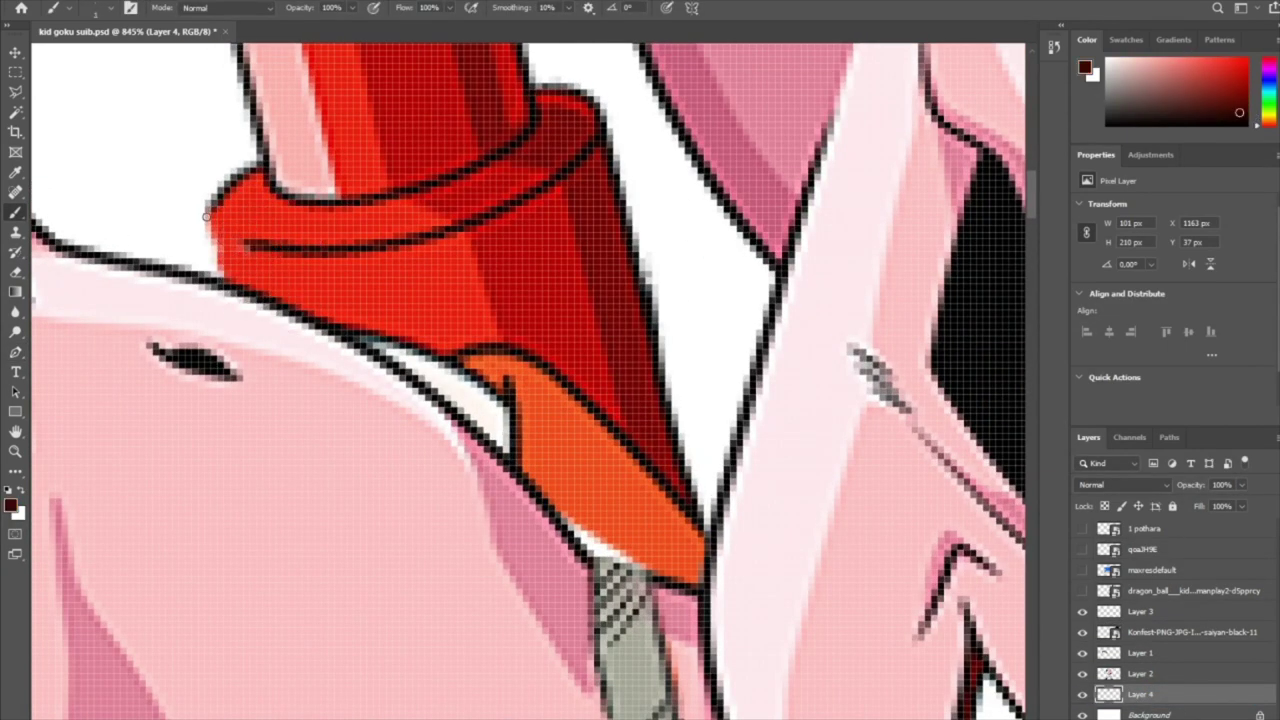
{"action": "key", "text": "s"}
{"action": "scroll", "coordinate": [214, 235], "scroll_direction": "down", "scroll_amount": 3}
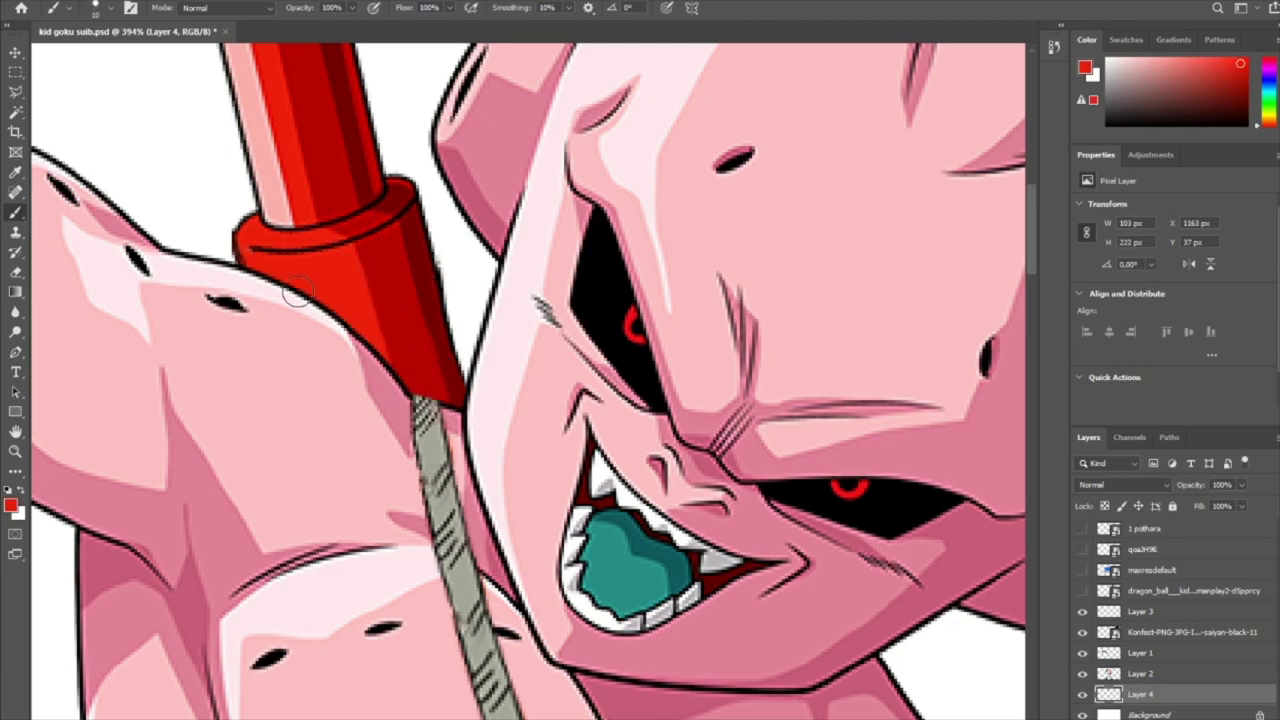
{"action": "scroll", "coordinate": [489, 354], "scroll_direction": "down", "scroll_amount": 3}
{"action": "scroll", "coordinate": [489, 354], "scroll_direction": "down", "scroll_amount": 2}
{"action": "scroll", "coordinate": [489, 354], "scroll_direction": "down", "scroll_amount": 2}
On Layer 2, paint pink skin over Buu's original eyes and mouth
{"action": "key", "text": "m"}
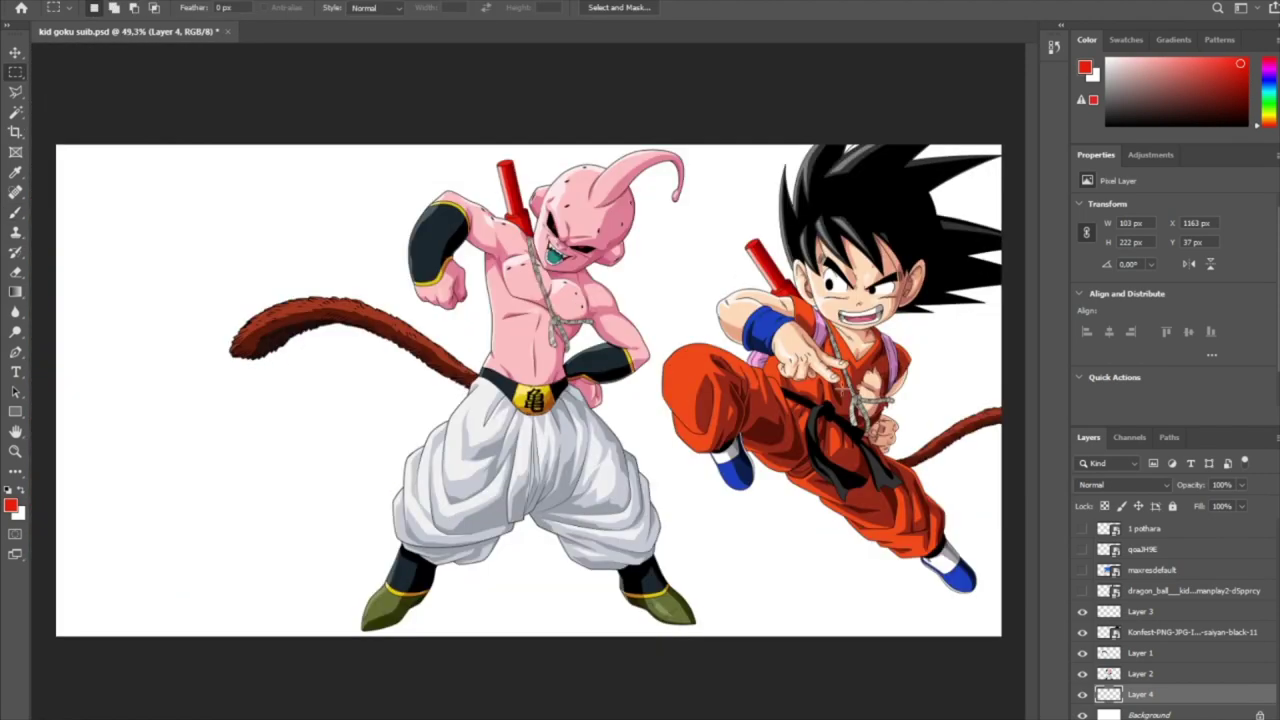
{"action": "scroll", "coordinate": [602, 227], "scroll_direction": "up", "scroll_amount": 5}
{"action": "left_click", "coordinate": [1140, 673]}
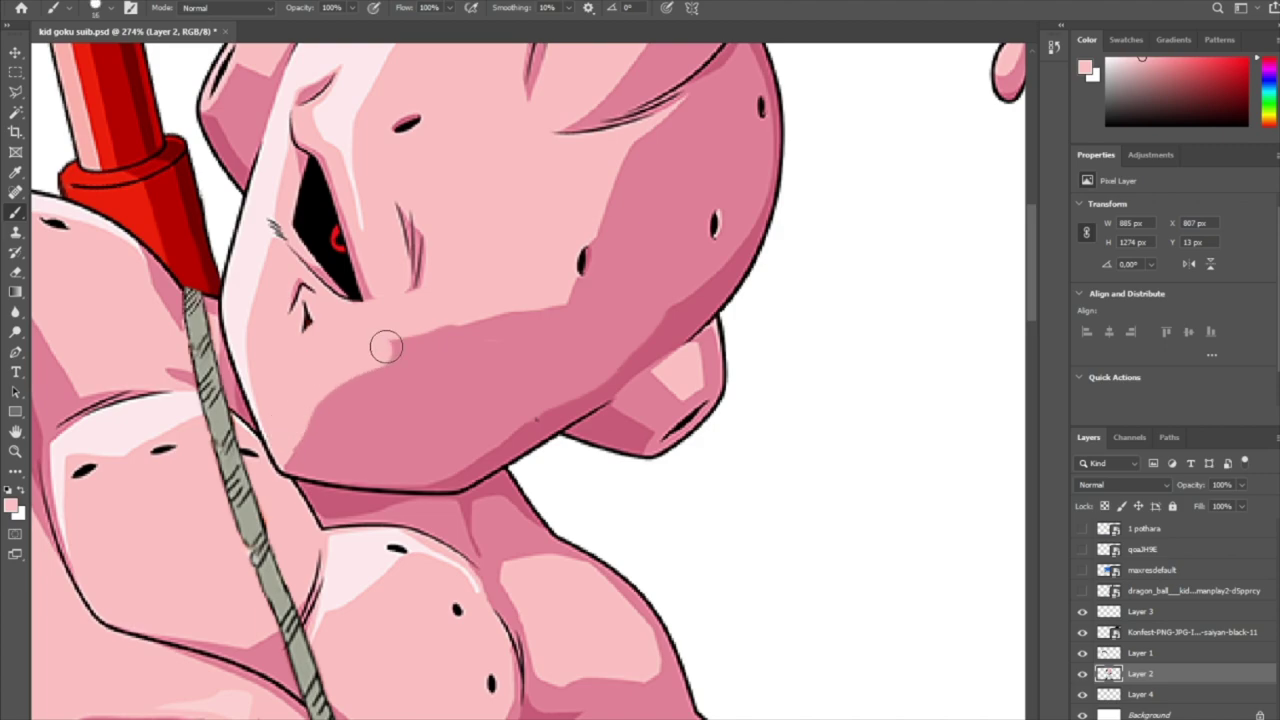
{"action": "key", "text": "bracketright"}
{"action": "scroll", "coordinate": [398, 252], "scroll_direction": "up", "scroll_amount": 1}
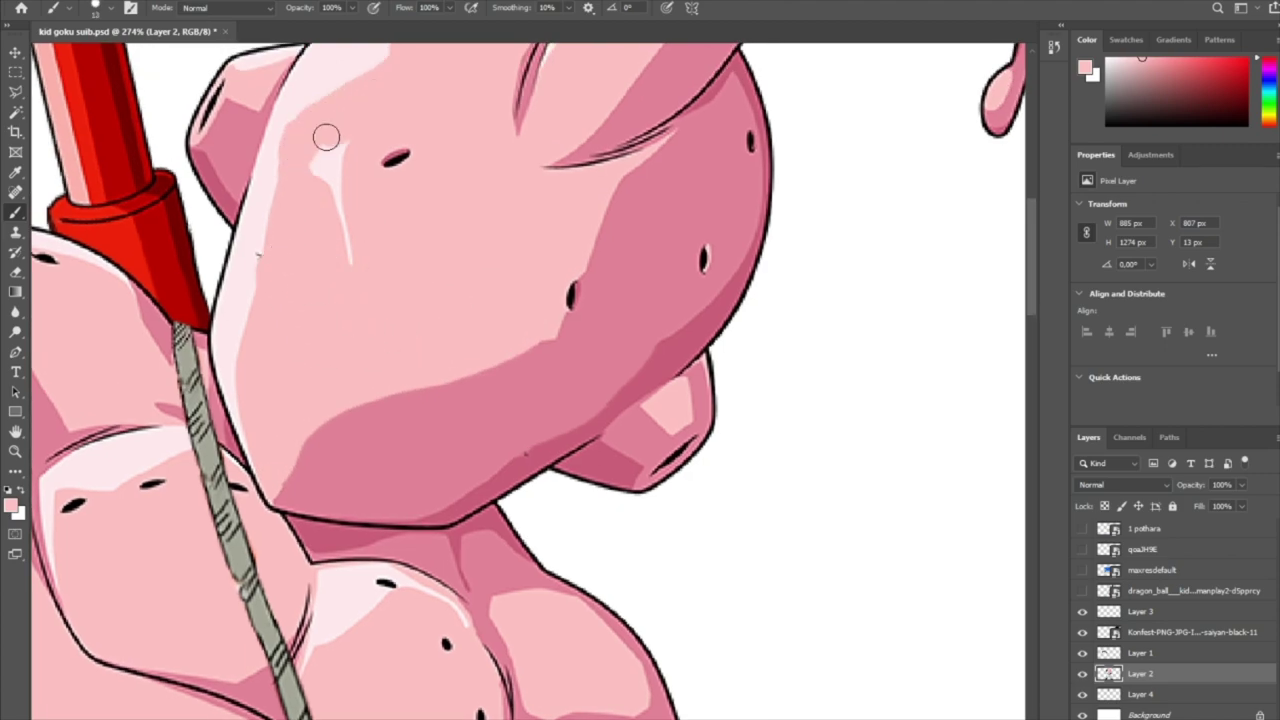
{"action": "scroll", "coordinate": [334, 183], "scroll_direction": "down", "scroll_amount": 5}
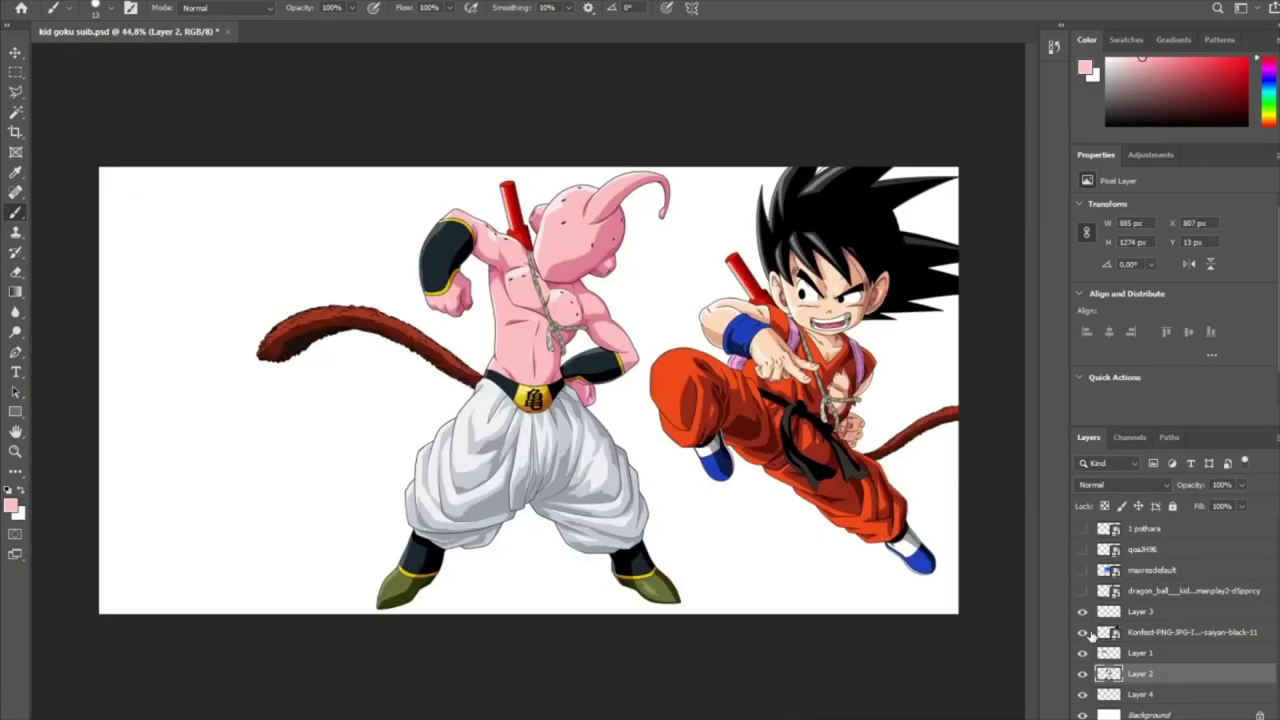
Show the Kid Goku layer and erase the black hair above the copied face
{"action": "left_click", "coordinate": [1082, 590]}
{"action": "left_click", "coordinate": [1180, 590]}
{"action": "scroll", "coordinate": [593, 424], "scroll_direction": "up", "scroll_amount": 5}
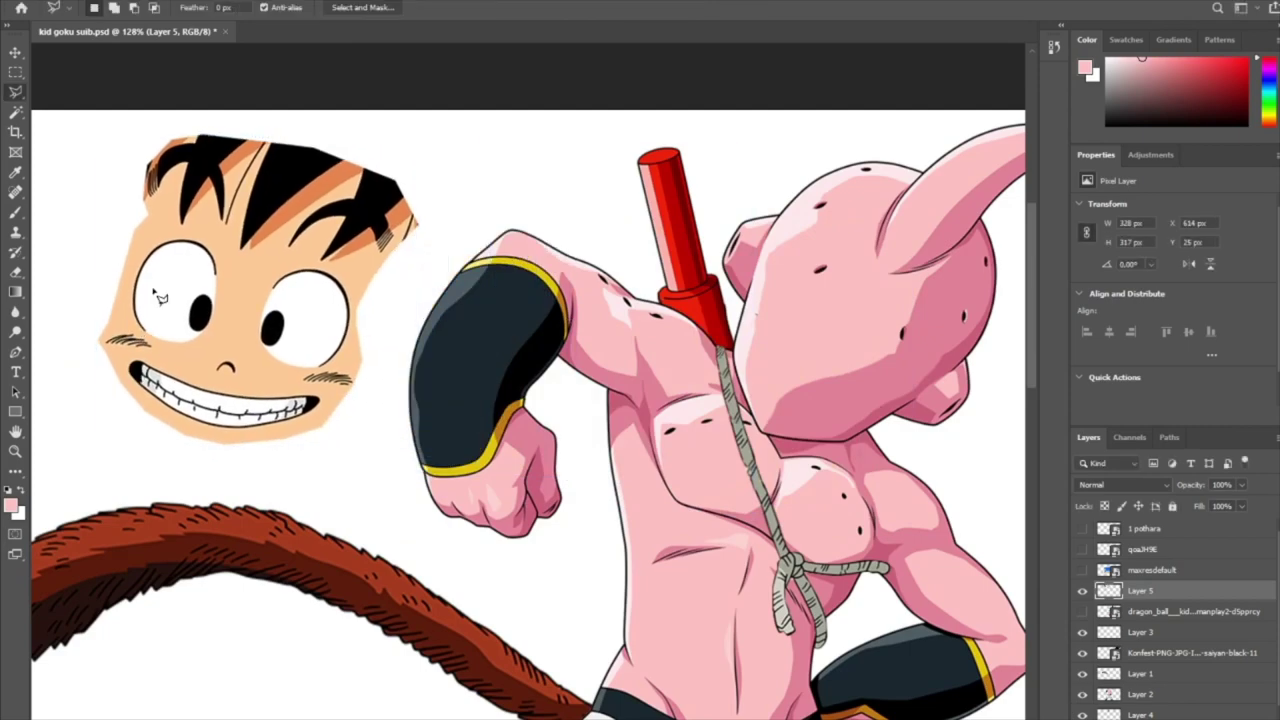
{"action": "scroll", "coordinate": [455, 238], "scroll_direction": "up", "scroll_amount": 5}
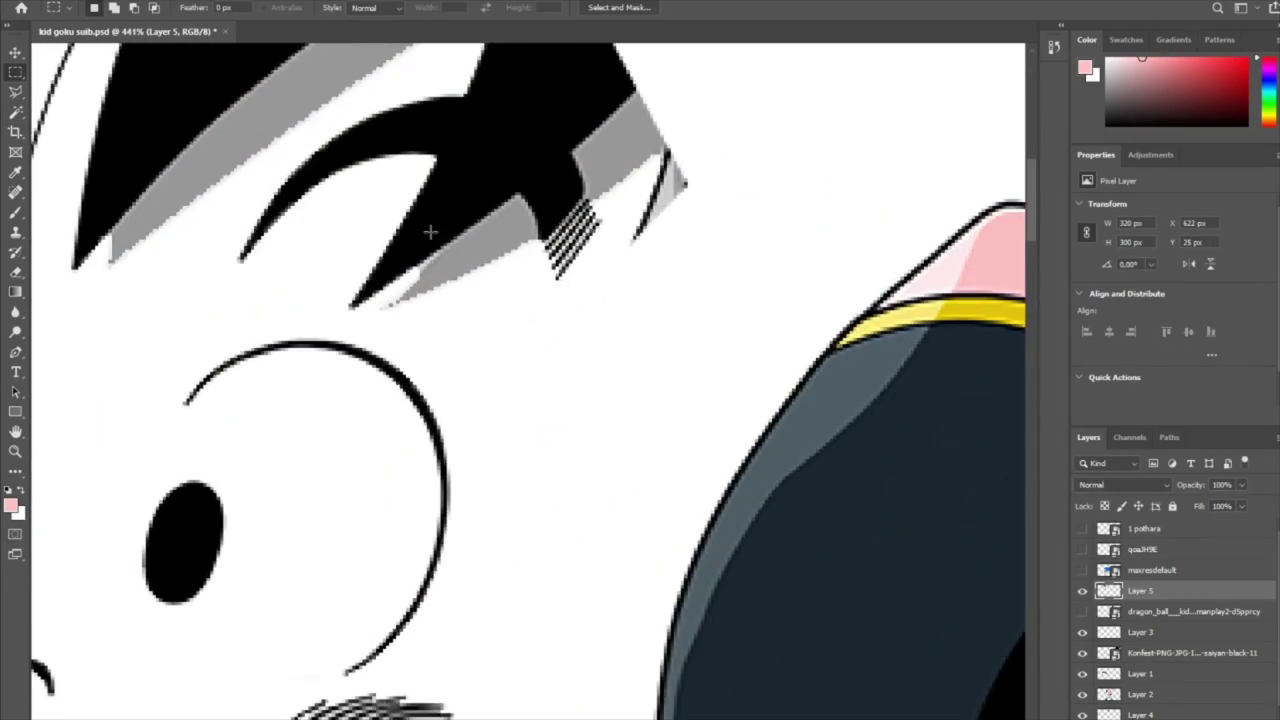
{"action": "left_click_drag", "start_coordinate": [471, 234], "coordinate": [561, 514]}
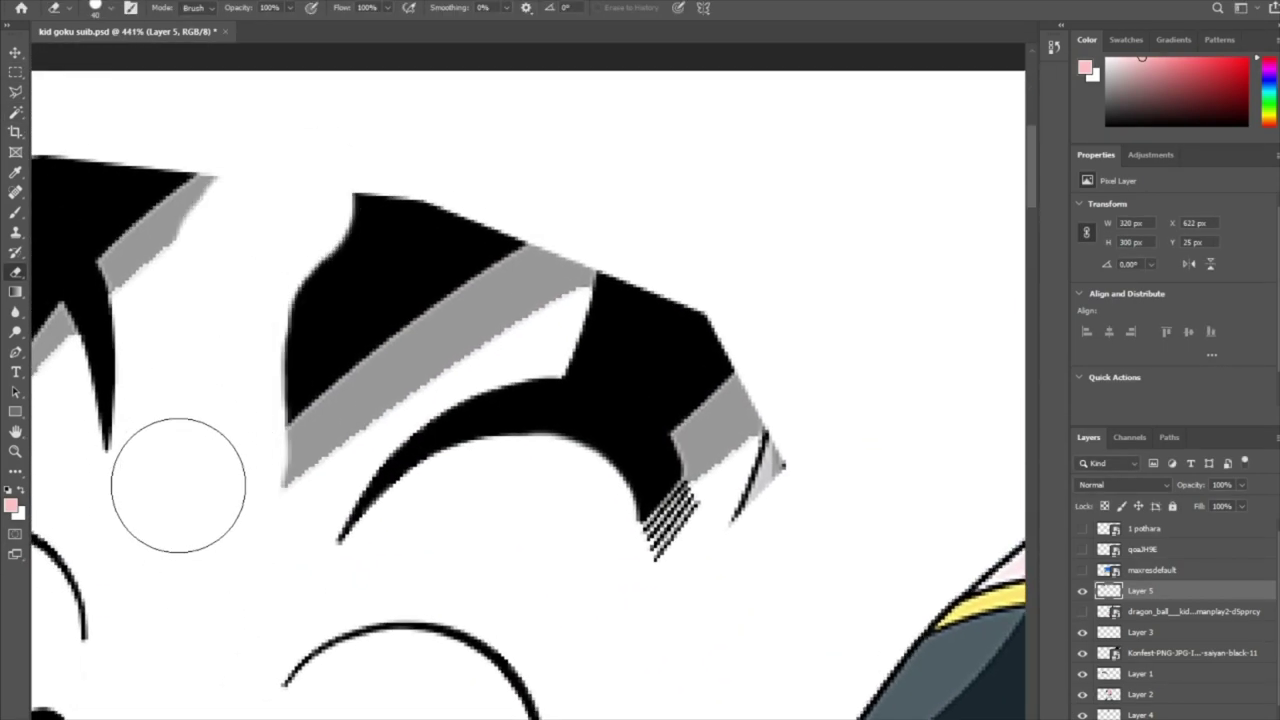
{"action": "mouse_move", "coordinate": [640, 330]}
{"action": "left_mouse_down"}
{"action": "mouse_move", "coordinate": [611, 306]}
{"action": "mouse_move", "coordinate": [617, 363]}
{"action": "mouse_move", "coordinate": [589, 323]}
{"action": "left_mouse_up"}
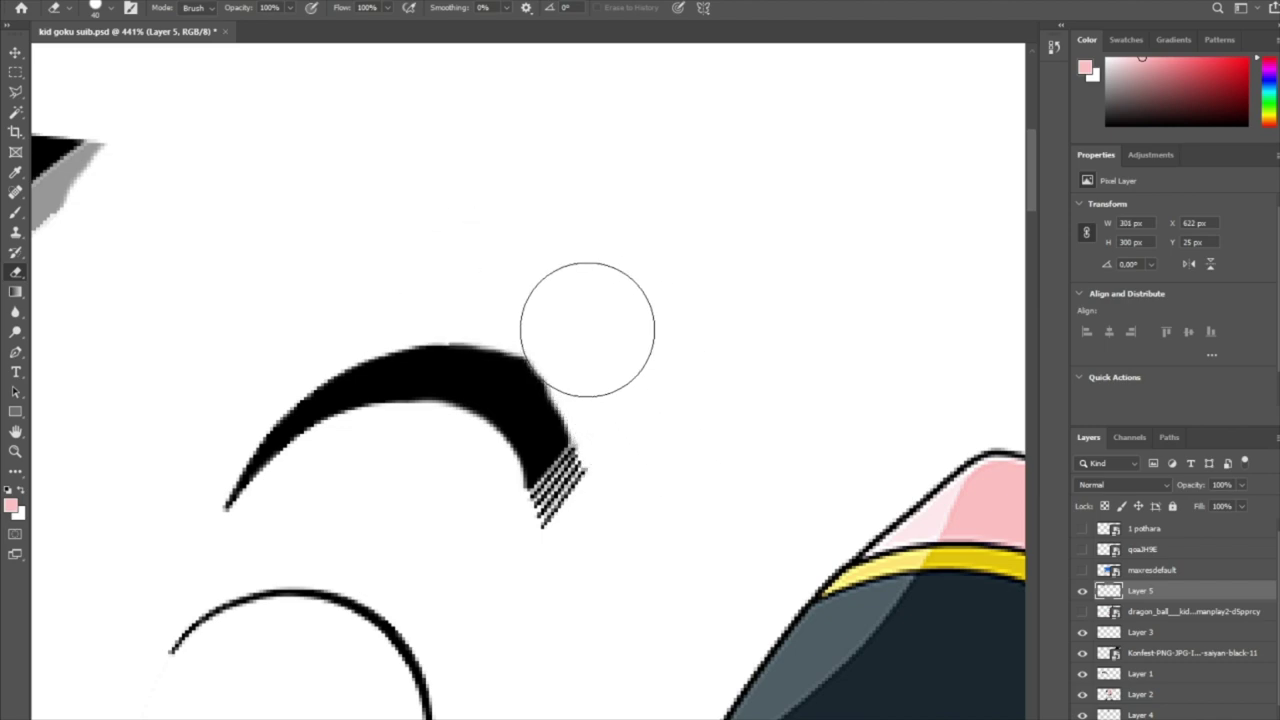
{"action": "scroll", "coordinate": [360, 218], "scroll_direction": "down", "scroll_amount": 3}
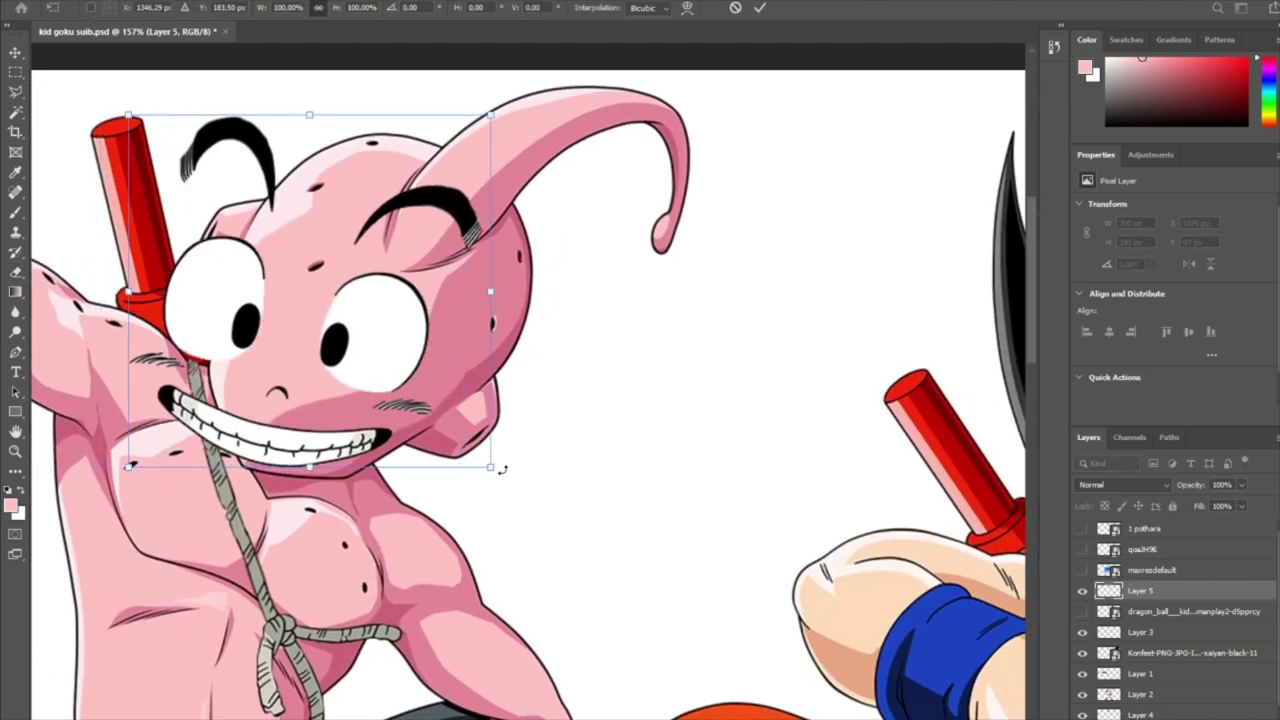
Rotate, shrink and move Goku's face onto Buu's head, then fit the image in view
{"action": "left_click_drag", "start_coordinate": [500, 457], "coordinate": [508, 423]}
{"action": "scroll", "coordinate": [494, 552], "scroll_direction": "up", "scroll_amount": 3}
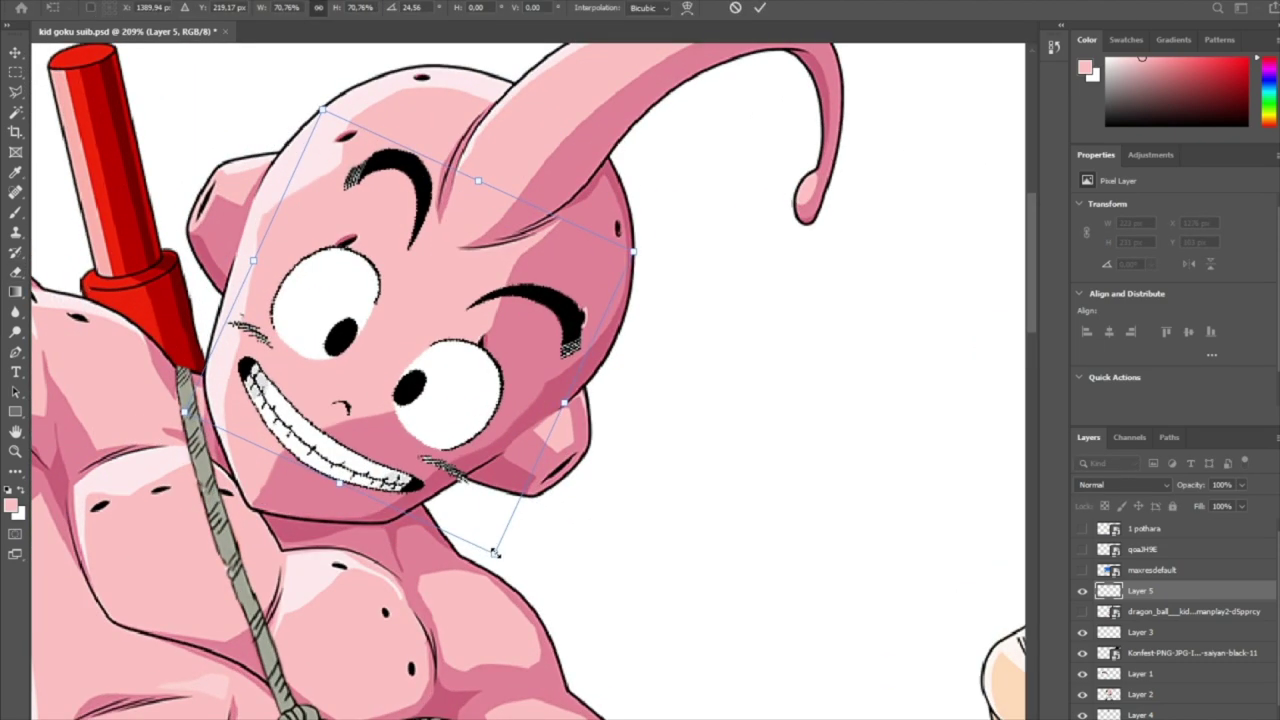
{"action": "left_click_drag", "start_coordinate": [494, 552], "coordinate": [457, 529]}
{"action": "left_click_drag", "start_coordinate": [425, 445], "coordinate": [393, 436]}
{"action": "key", "text": "Return"}
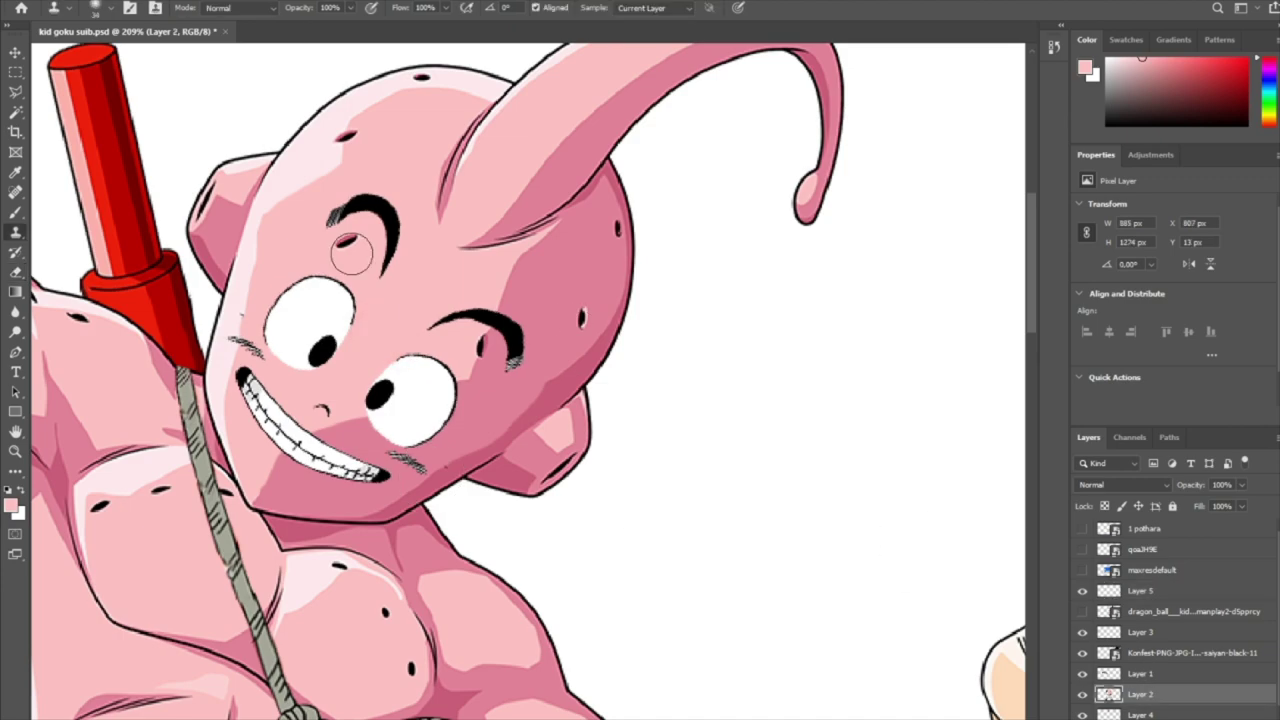
{"action": "key", "text": "ctrl+0"}
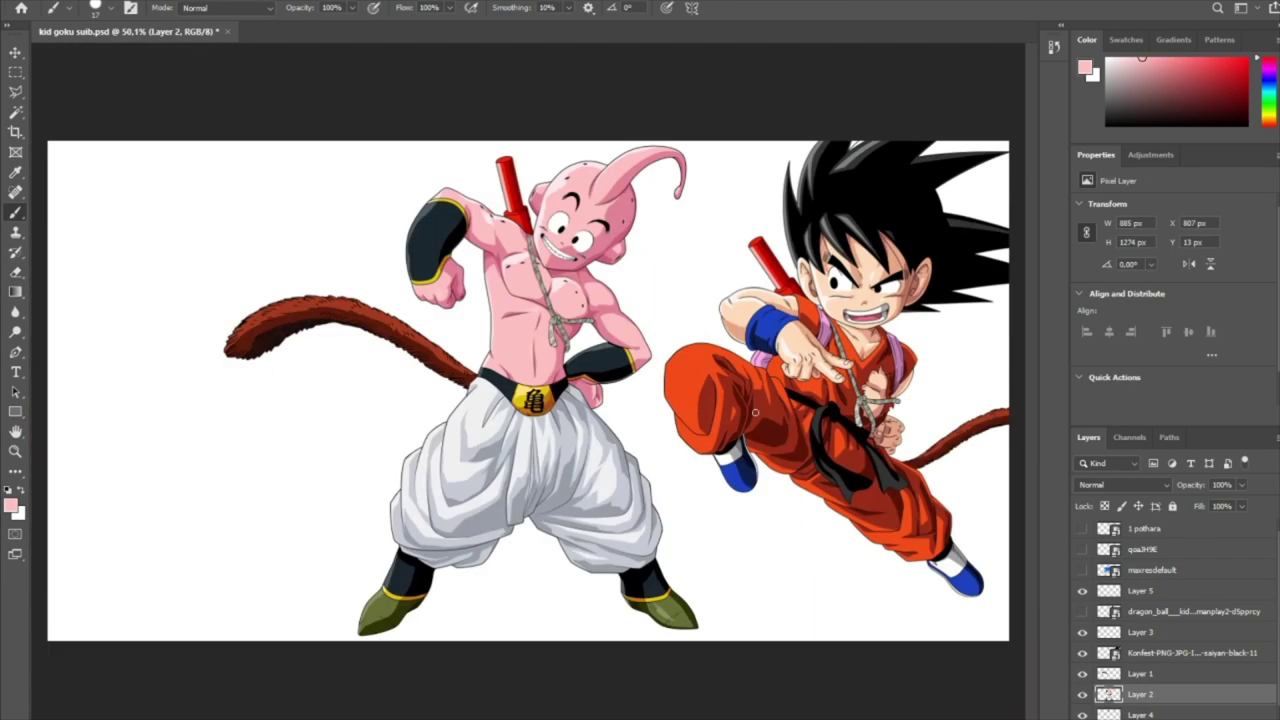
On Layer 2, trace Buu's boot band with a path and turn it into a selection
{"action": "left_click", "coordinate": [1140, 693]}
{"action": "scroll", "coordinate": [171, 523], "scroll_direction": "up", "scroll_amount": 3}
{"action": "scroll", "coordinate": [171, 523], "scroll_direction": "up", "scroll_amount": 4}
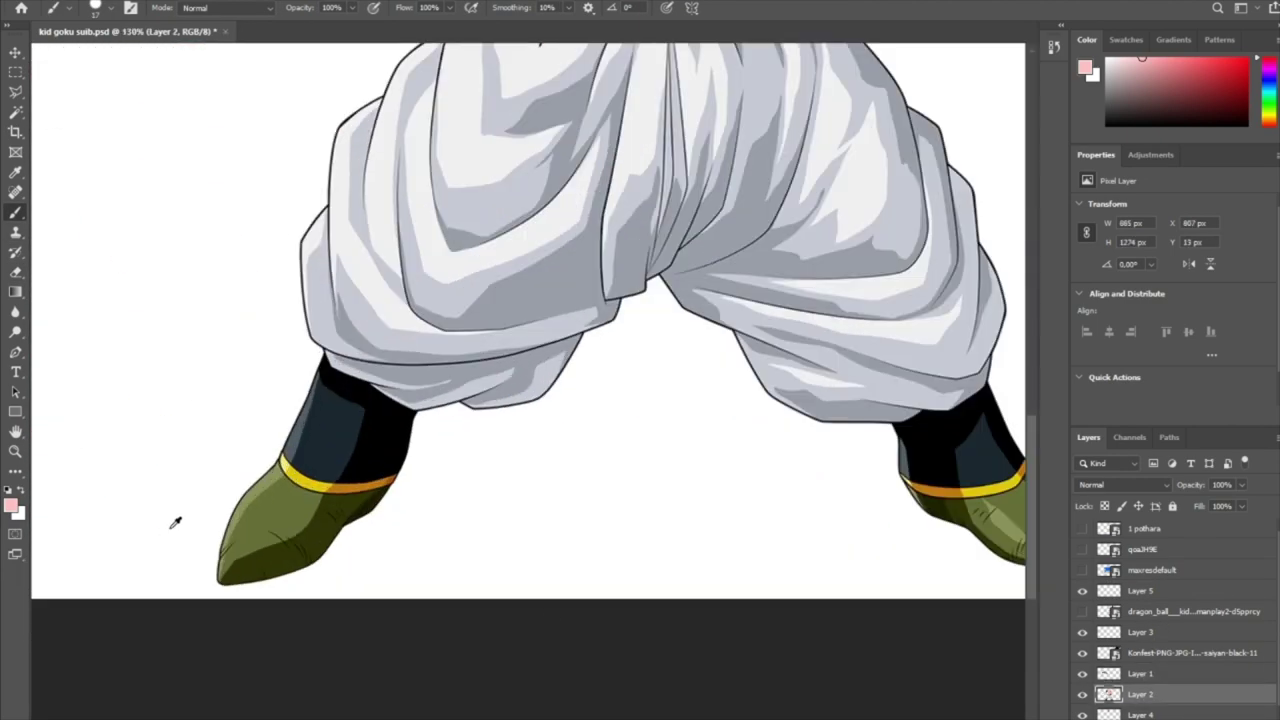
{"action": "key", "text": "p"}
{"action": "scroll", "coordinate": [303, 398], "scroll_direction": "up", "scroll_amount": 2}
{"action": "scroll", "coordinate": [302, 398], "scroll_direction": "up", "scroll_amount": 1}
{"action": "left_click", "coordinate": [304, 380]}
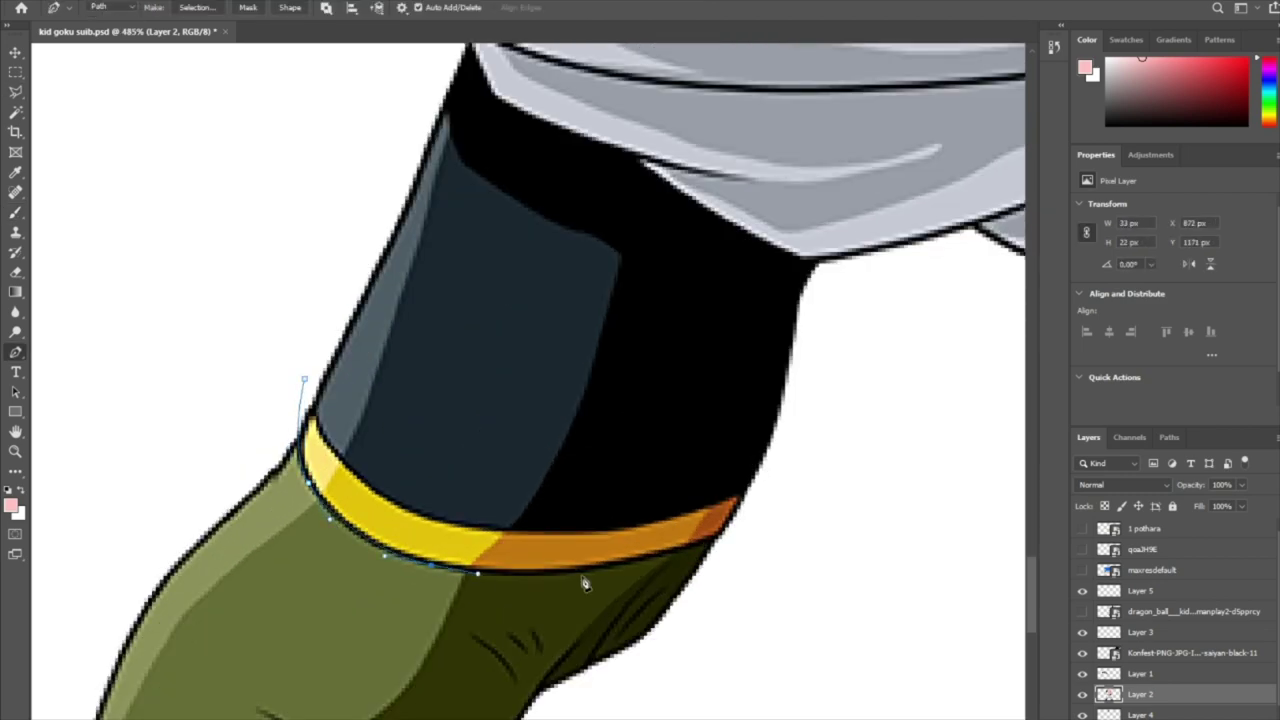
{"action": "scroll", "coordinate": [730, 541], "scroll_direction": "right", "scroll_amount": 5}
{"action": "scroll", "coordinate": [556, 424], "scroll_direction": "down", "scroll_amount": 1}
{"action": "left_click_drag", "start_coordinate": [731, 502], "coordinate": [840, 489]}
{"action": "scroll", "coordinate": [549, 476], "scroll_direction": "right", "scroll_amount": 5}
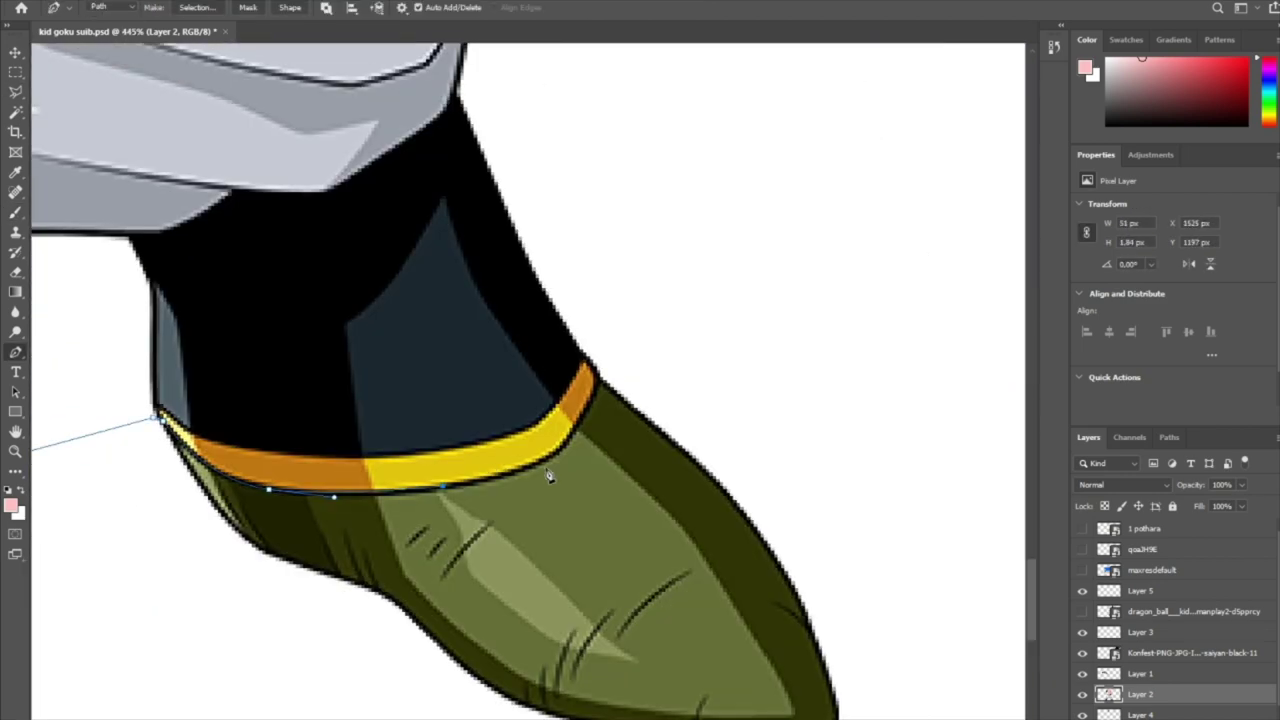
{"action": "scroll", "coordinate": [220, 543], "scroll_direction": "down", "scroll_amount": 2}
{"action": "scroll", "coordinate": [200, 557], "scroll_direction": "down", "scroll_amount": 3}
{"action": "key", "text": "ctrl+Return"}
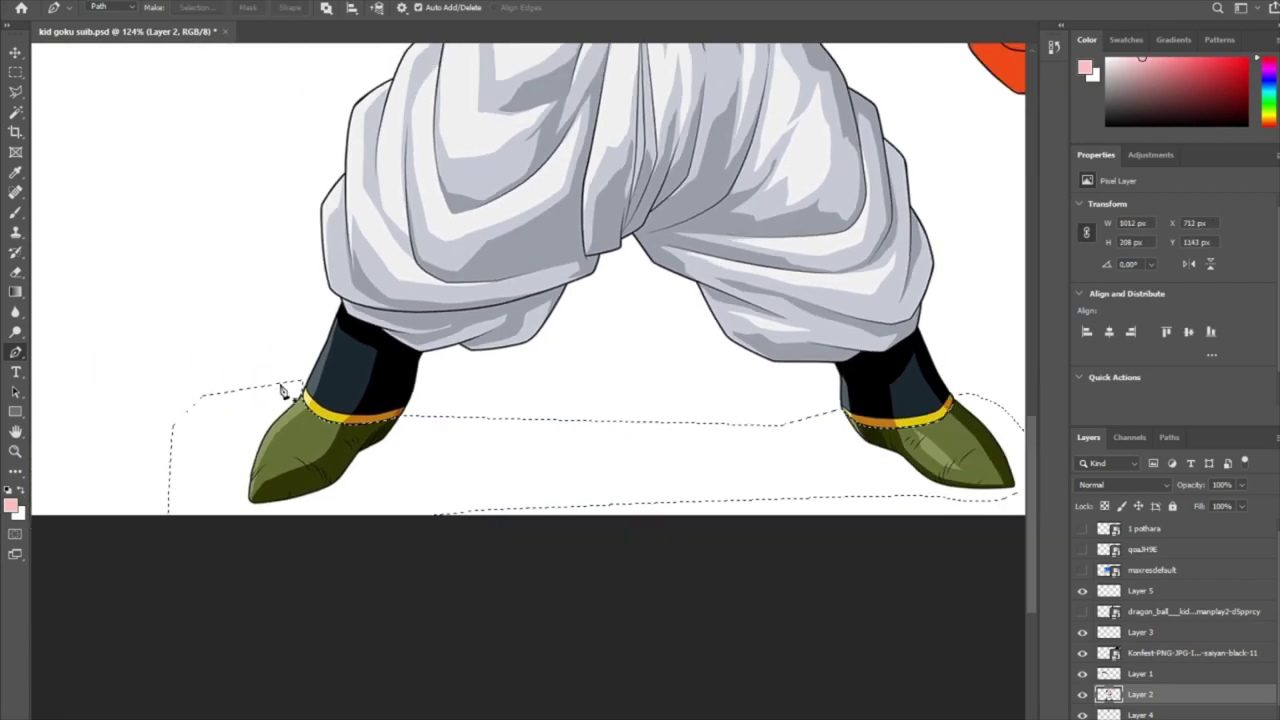
{"action": "key", "text": "i"}
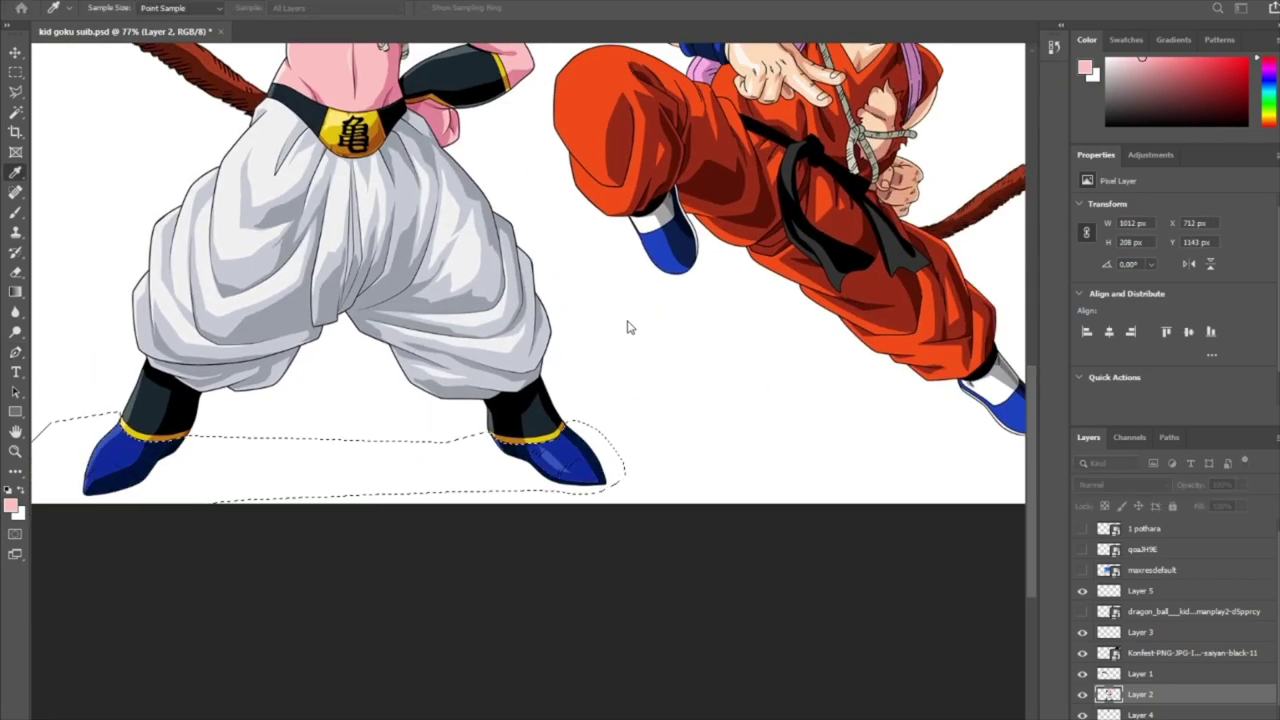
Trace a path around Buu's pants and belt
{"action": "key", "text": "p"}
{"action": "scroll", "coordinate": [608, 319], "scroll_direction": "up", "scroll_amount": 1}
{"action": "scroll", "coordinate": [217, 434], "scroll_direction": "up", "scroll_amount": 5}
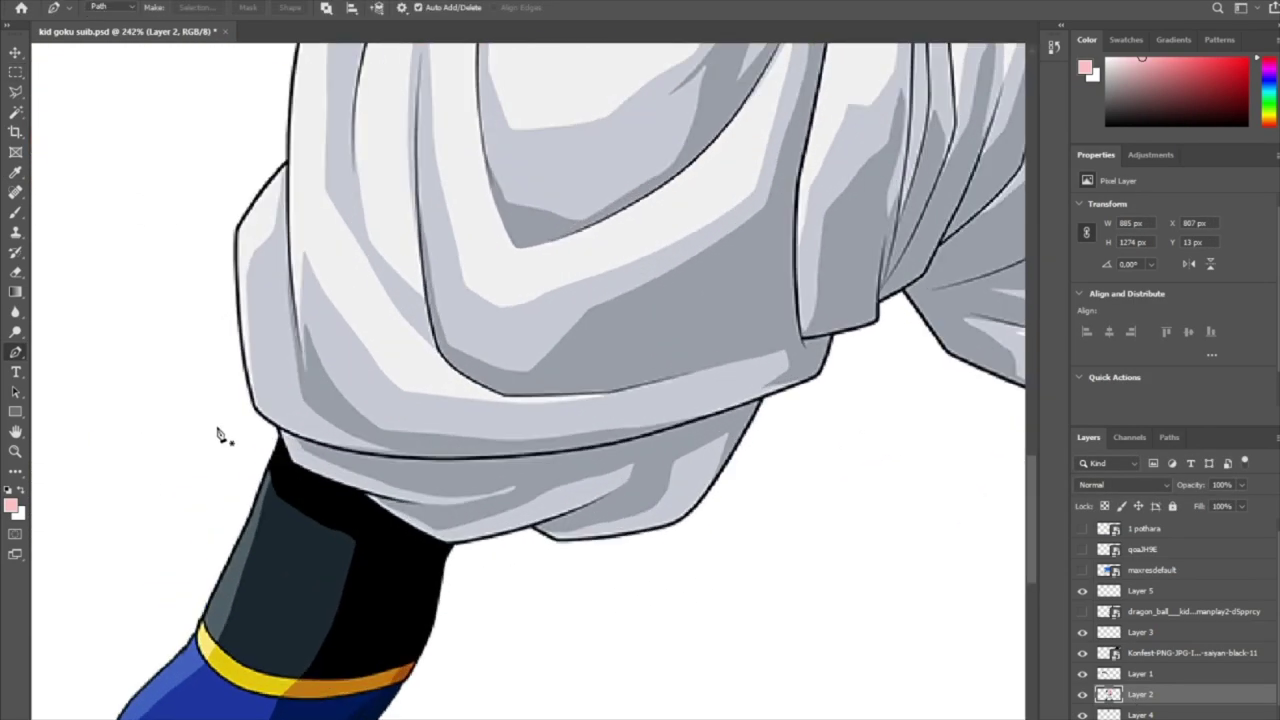
{"action": "scroll", "coordinate": [685, 614], "scroll_direction": "right", "scroll_amount": 5}
{"action": "scroll", "coordinate": [569, 280], "scroll_direction": "down", "scroll_amount": 5}
{"action": "scroll", "coordinate": [540, 316], "scroll_direction": "up", "scroll_amount": 5}
{"action": "left_click", "coordinate": [540, 316]}
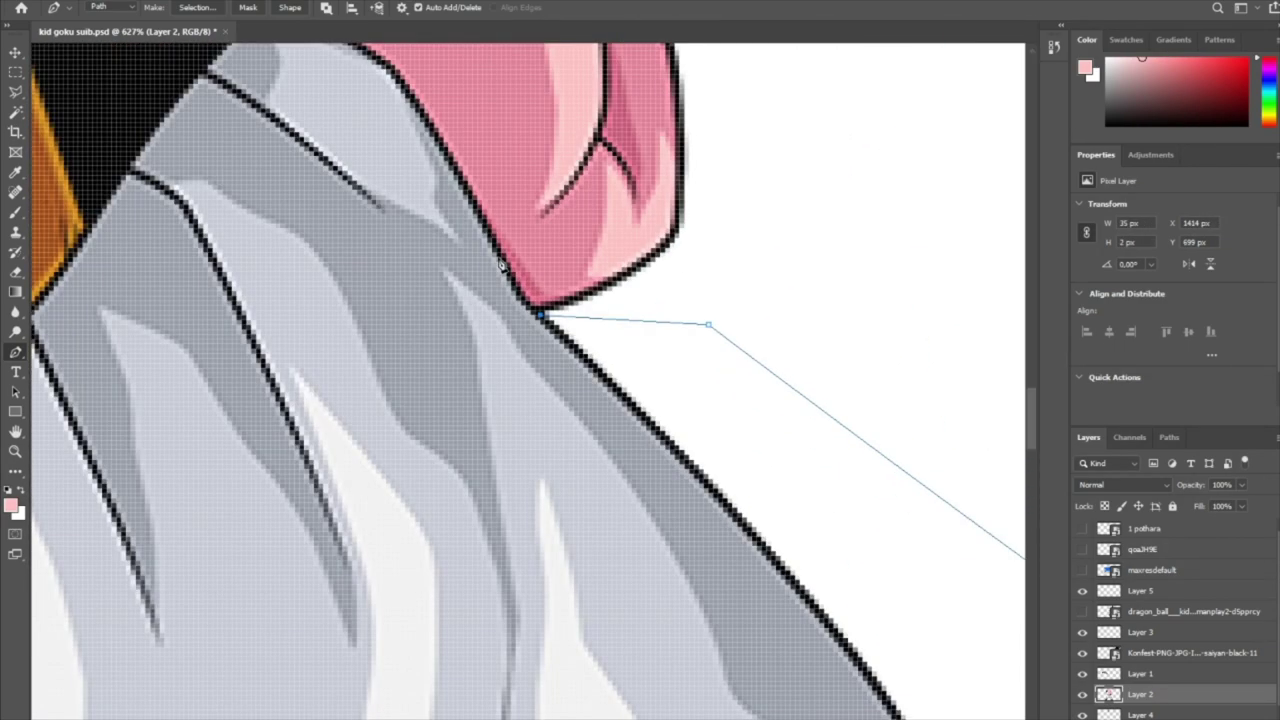
{"action": "scroll", "coordinate": [528, 380], "scroll_direction": "up", "scroll_amount": 3}
{"action": "scroll", "coordinate": [528, 380], "scroll_direction": "left", "scroll_amount": 2}
{"action": "left_click", "coordinate": [277, 370]}
{"action": "scroll", "coordinate": [323, 388], "scroll_direction": "down", "scroll_amount": 3}
{"action": "scroll", "coordinate": [323, 388], "scroll_direction": "left", "scroll_amount": 3}
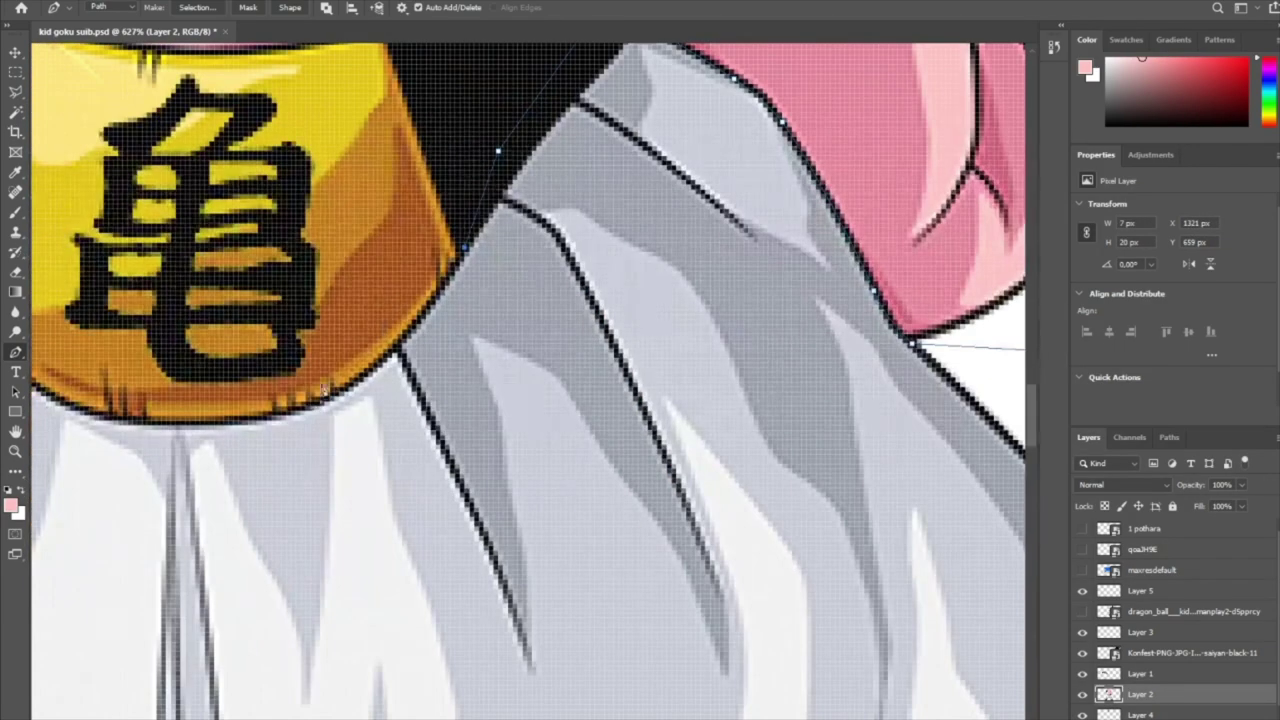
{"action": "scroll", "coordinate": [242, 428], "scroll_direction": "left", "scroll_amount": 2}
{"action": "scroll", "coordinate": [242, 428], "scroll_direction": "left", "scroll_amount": 1}
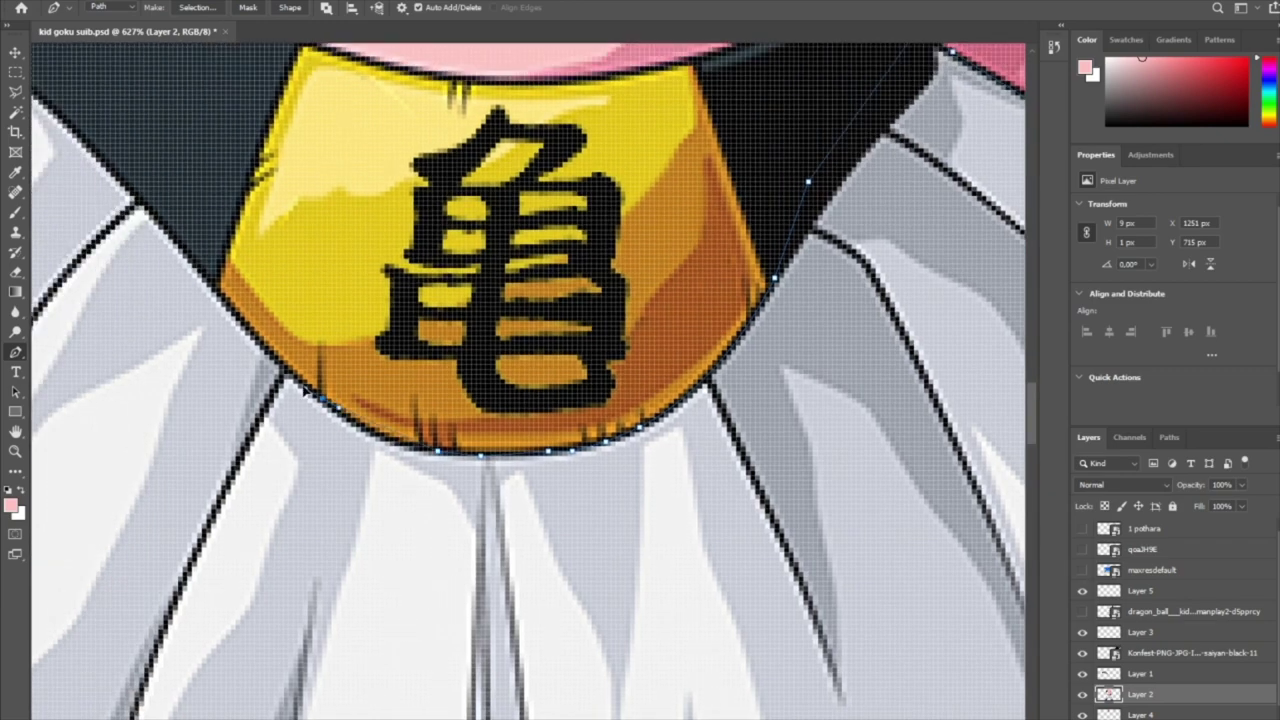
{"action": "scroll", "coordinate": [242, 428], "scroll_direction": "up", "scroll_amount": 2}
{"action": "scroll", "coordinate": [242, 428], "scroll_direction": "left", "scroll_amount": 2}
{"action": "scroll", "coordinate": [517, 345], "scroll_direction": "up", "scroll_amount": 3}
{"action": "scroll", "coordinate": [517, 345], "scroll_direction": "left", "scroll_amount": 3}
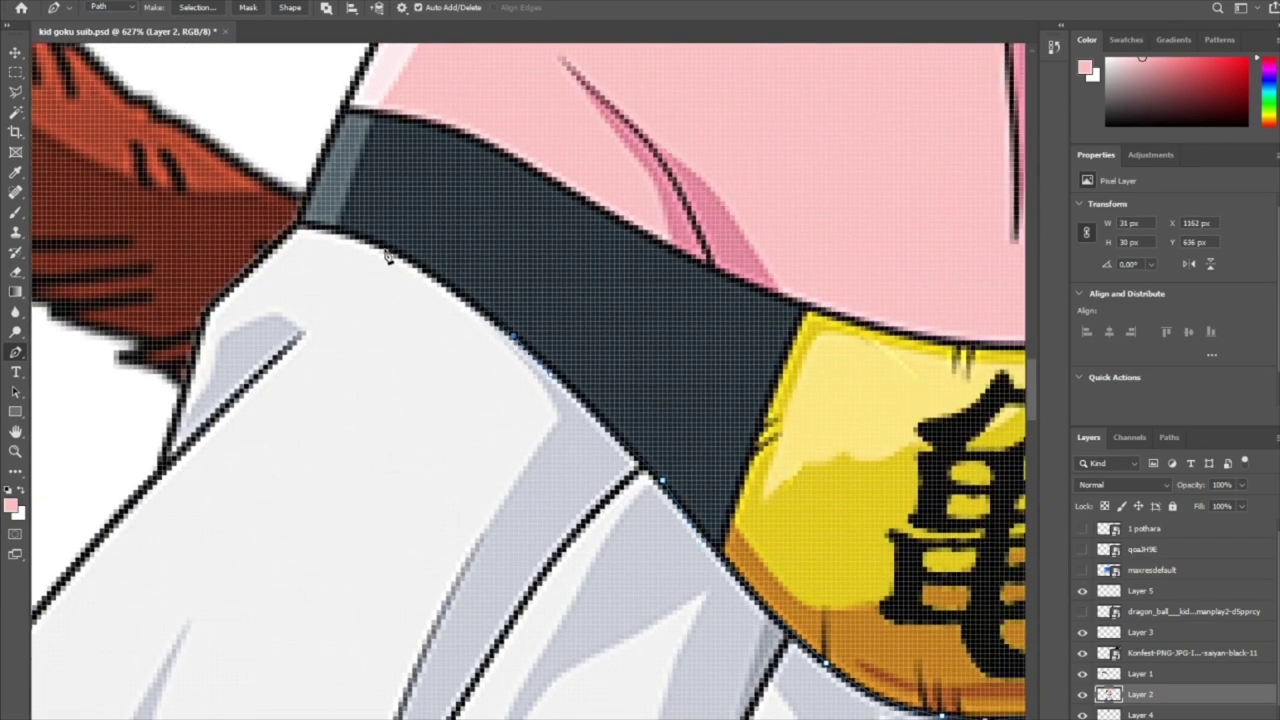
Convert the pants path to a selection and copy it onto new Layer 6
{"action": "left_click", "coordinate": [340, 240]}
{"action": "scroll", "coordinate": [340, 240], "scroll_direction": "down", "scroll_amount": 5}
{"action": "key", "text": "ctrl+Return"}
{"action": "key", "text": "ctrl+j"}
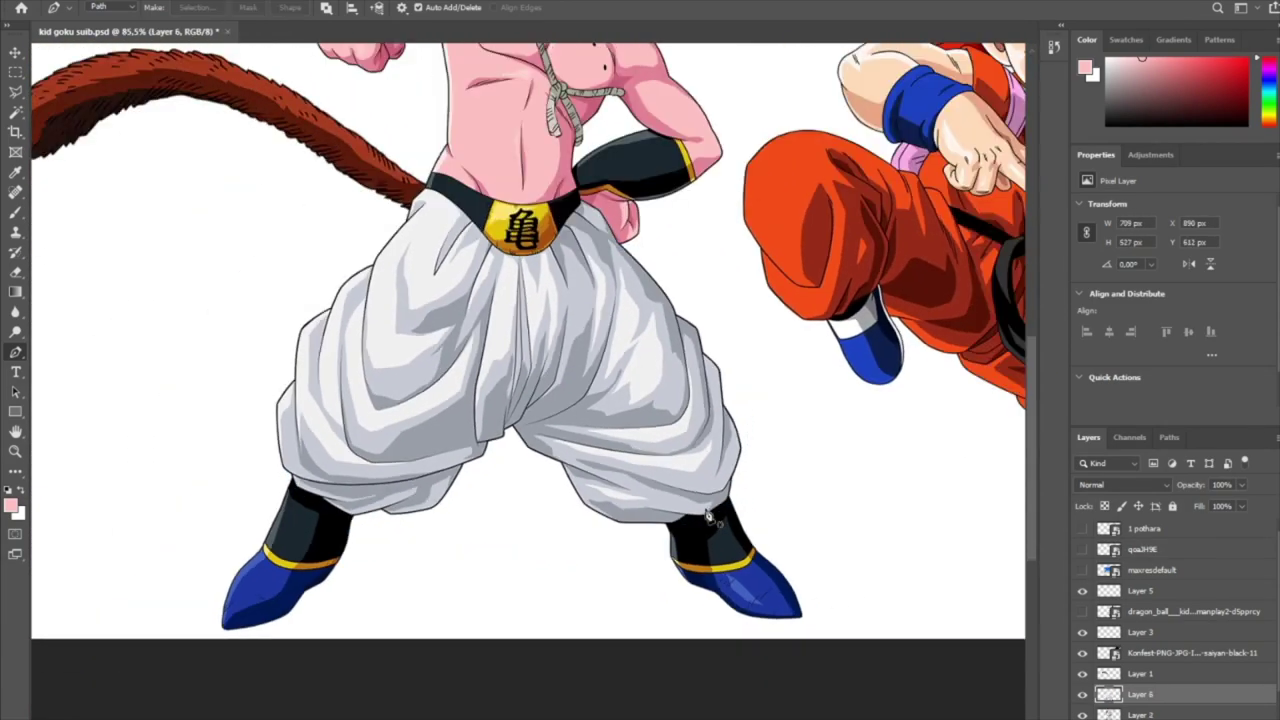
Clip a Color Balance layer pushing midtones toward red, then brush over white specks in the folds
{"action": "key", "text": "ctrl+alt+g"}
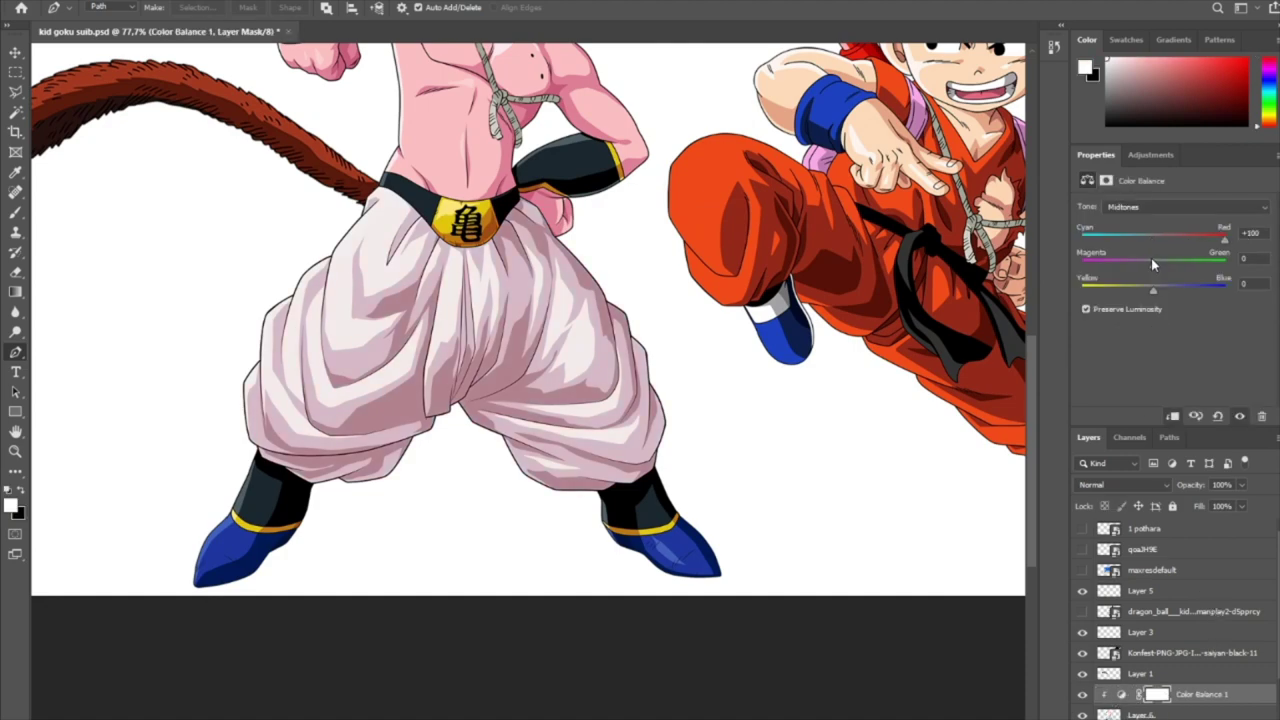
{"action": "left_click_drag", "start_coordinate": [1151, 258], "coordinate": [1085, 262]}
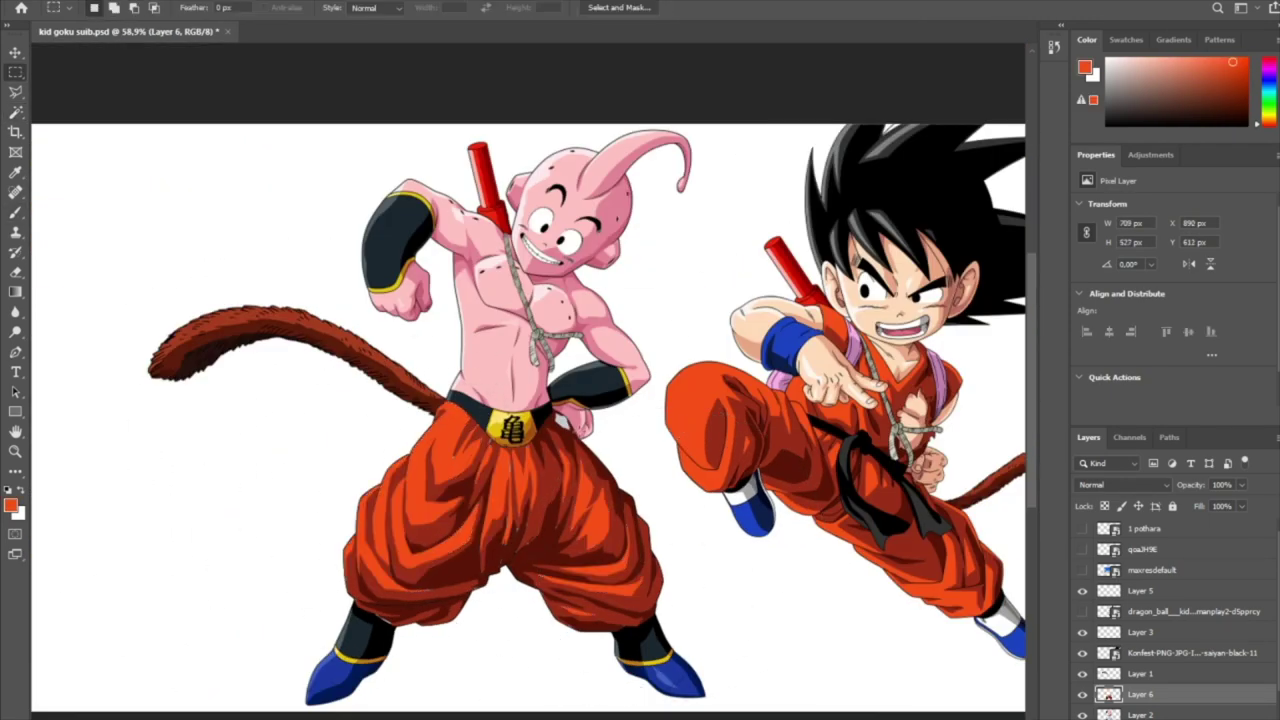
{"action": "key", "text": "b"}
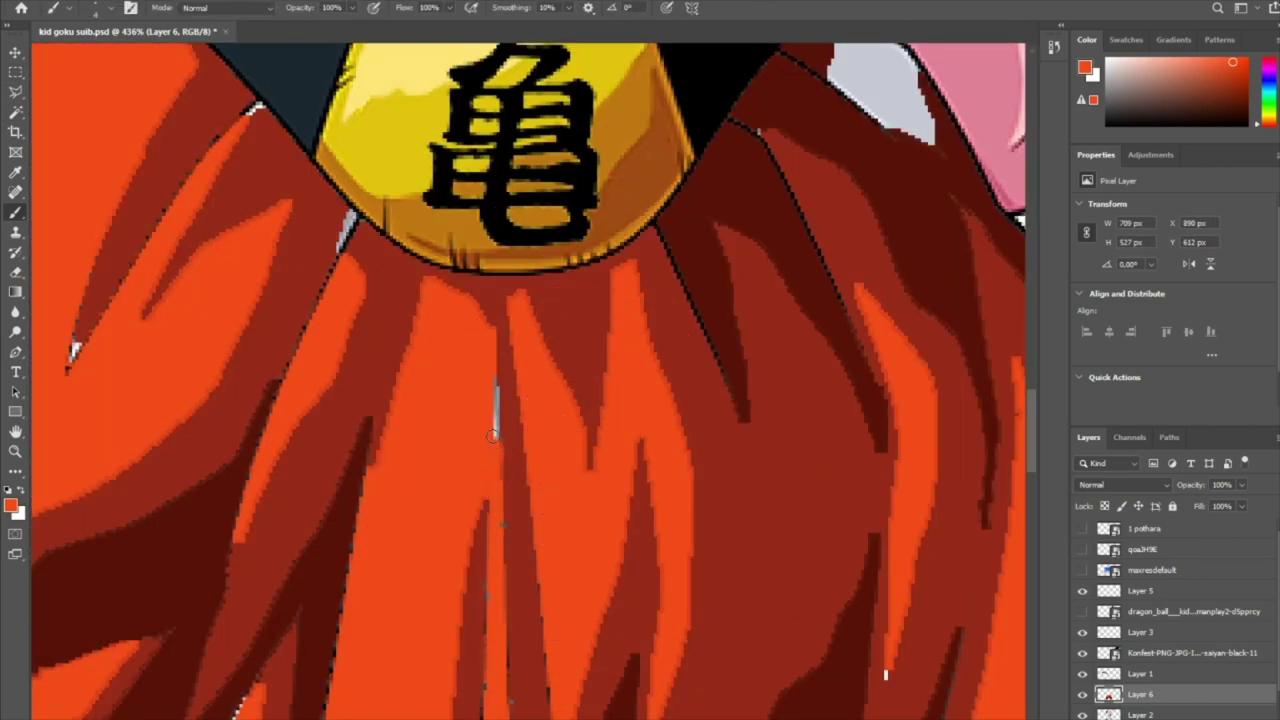
{"action": "key", "text": "l"}
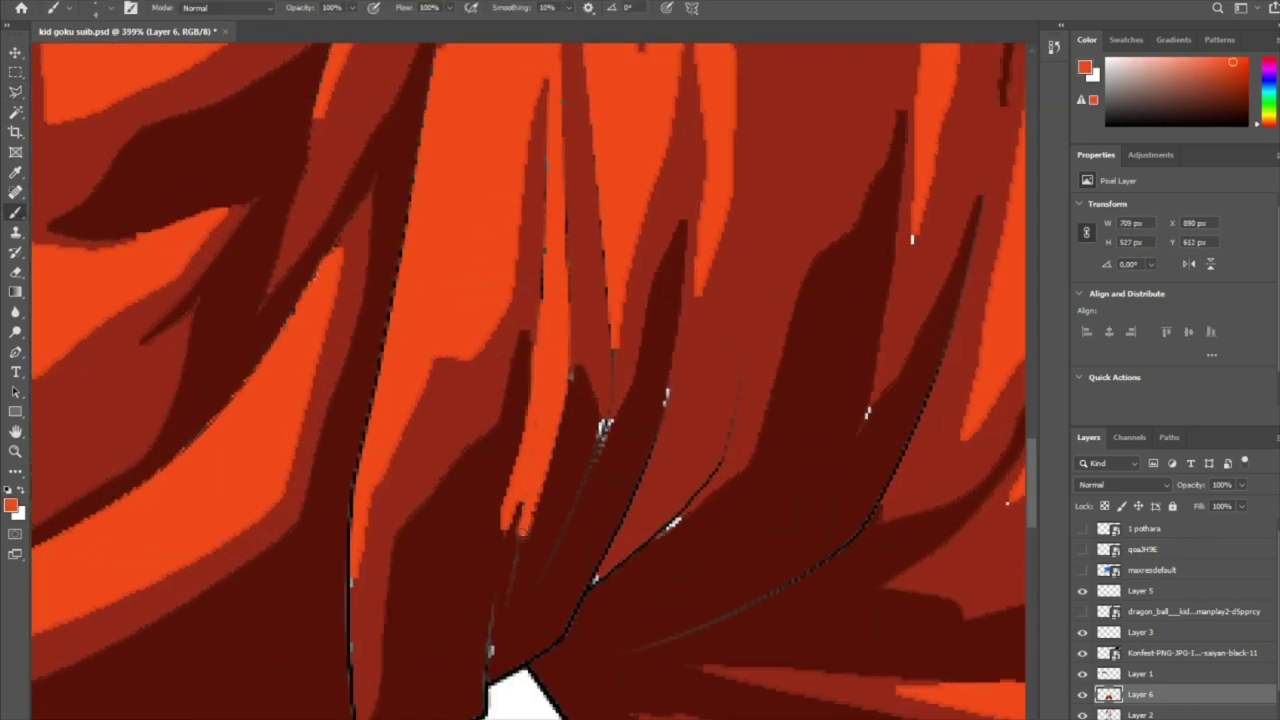
{"action": "scroll", "coordinate": [662, 405], "scroll_direction": "down", "scroll_amount": 3}
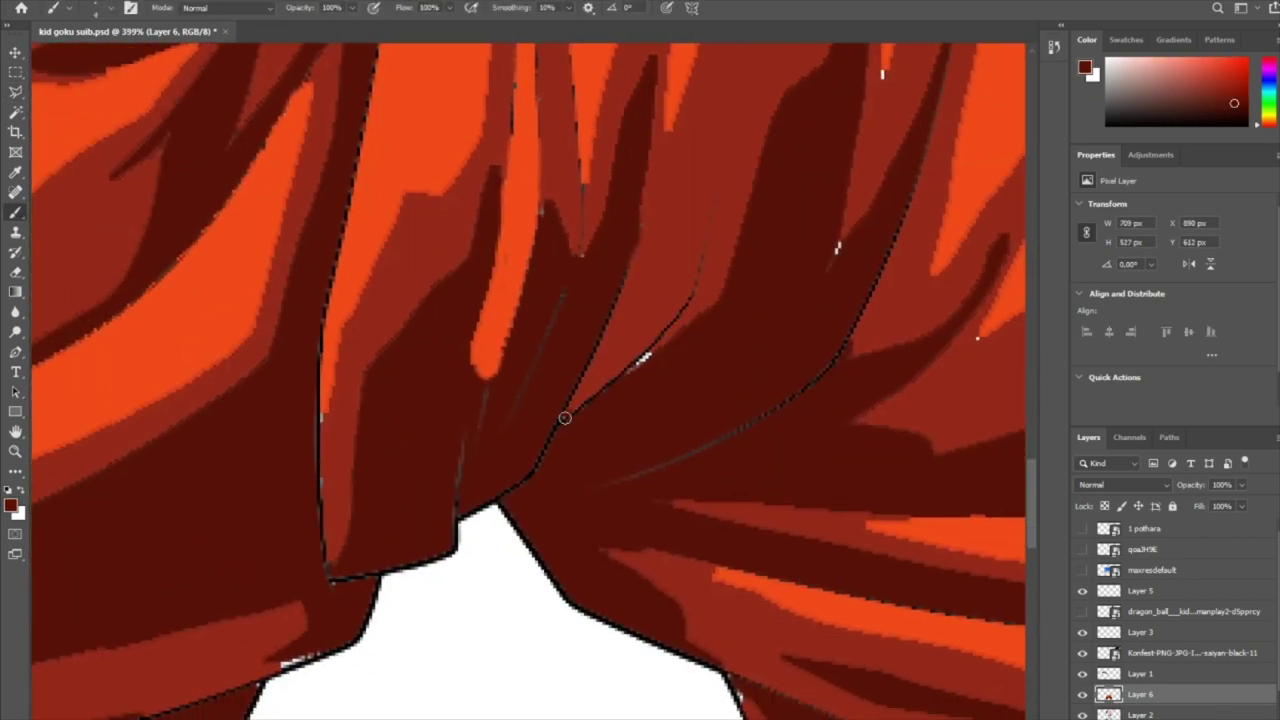
{"action": "scroll", "coordinate": [838, 247], "scroll_direction": "down", "scroll_amount": 5}
{"action": "scroll", "coordinate": [489, 503], "scroll_direction": "up", "scroll_amount": 5}
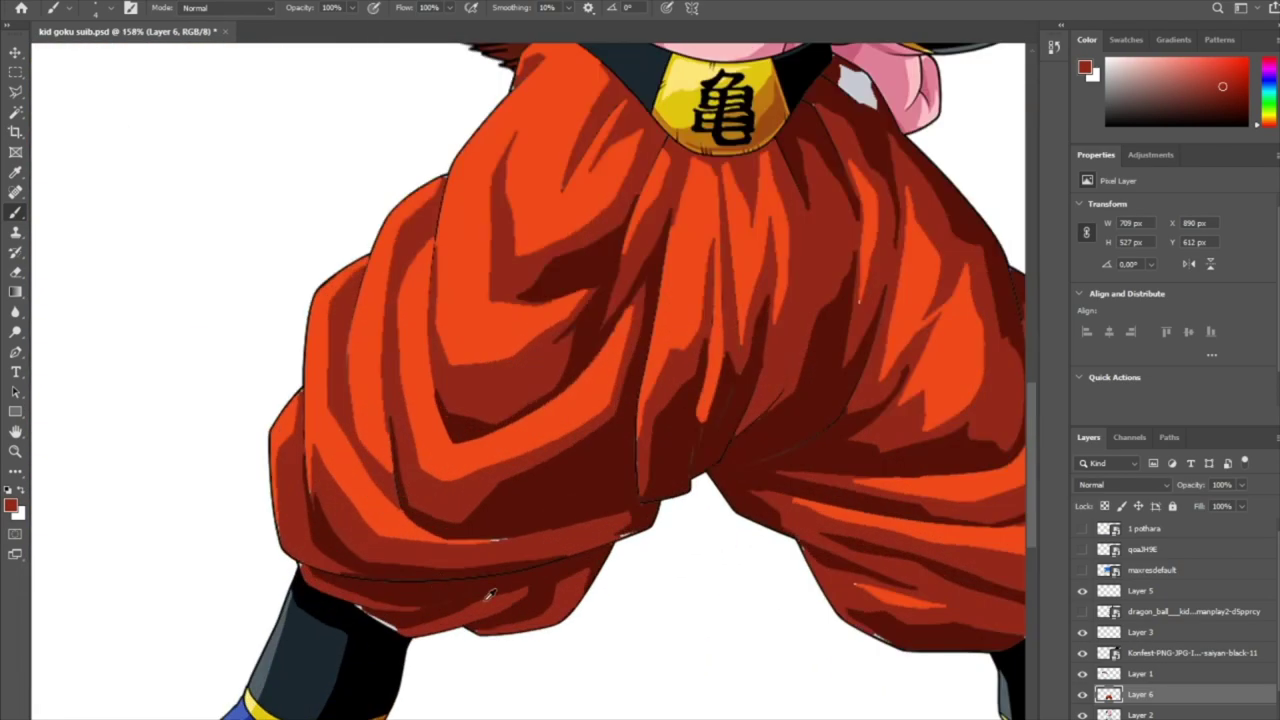
{"action": "scroll", "coordinate": [224, 657], "scroll_direction": "down", "scroll_amount": 5}
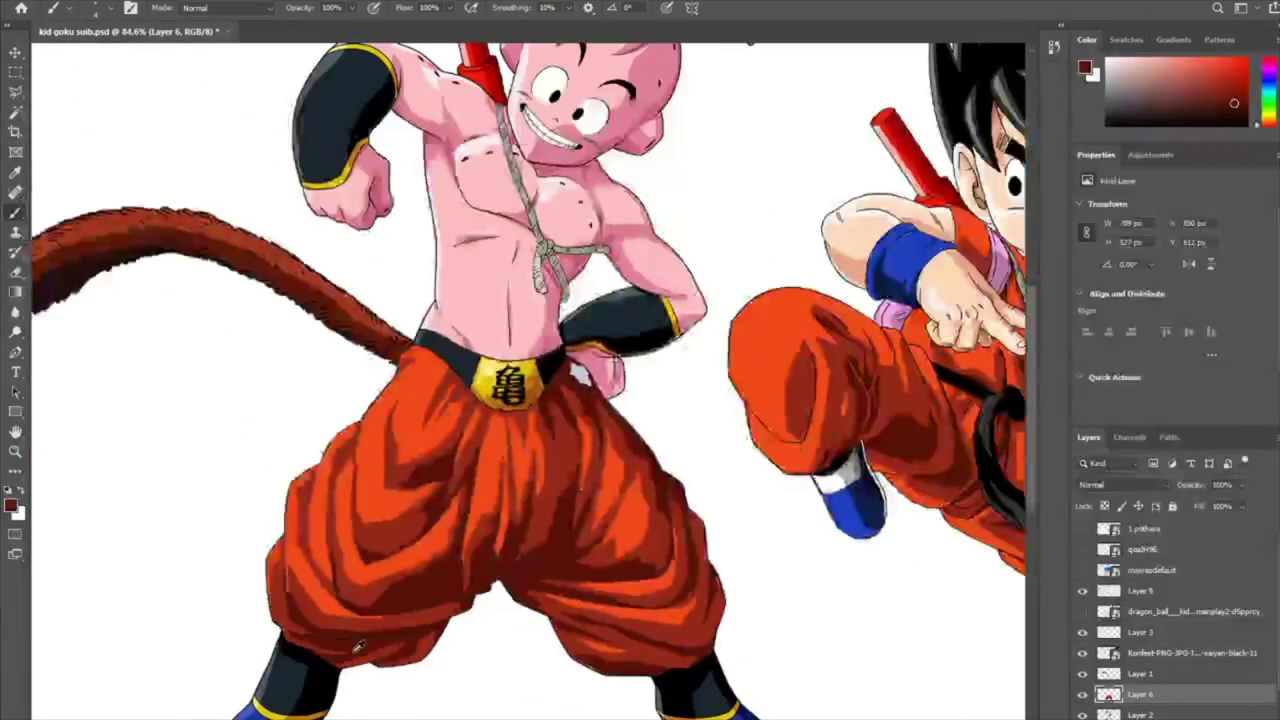
{"action": "scroll", "coordinate": [1191, 640], "scroll_direction": "down", "scroll_amount": 2}
Hide the Goku figure and show the '1 pothara' earrings, moving them clear of Buu's body
{"action": "key", "text": "Delete"}
{"action": "scroll", "coordinate": [666, 460], "scroll_direction": "down", "scroll_amount": 2}
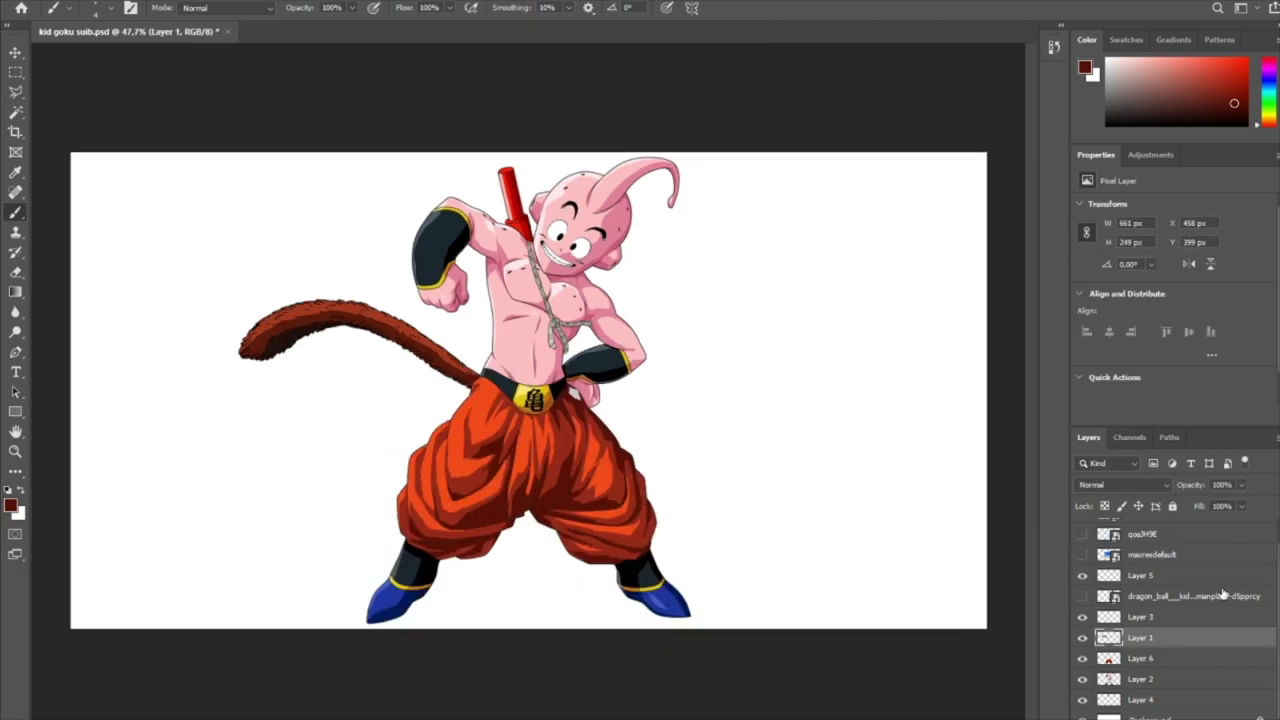
{"action": "scroll", "coordinate": [954, 516], "scroll_direction": "down", "scroll_amount": 2}
{"action": "scroll", "coordinate": [1162, 560], "scroll_direction": "up", "scroll_amount": 1}
{"action": "left_click", "coordinate": [1162, 537]}
{"action": "left_click_drag", "start_coordinate": [588, 416], "coordinate": [803, 374]}
{"action": "scroll", "coordinate": [733, 531], "scroll_direction": "up", "scroll_amount": 4}
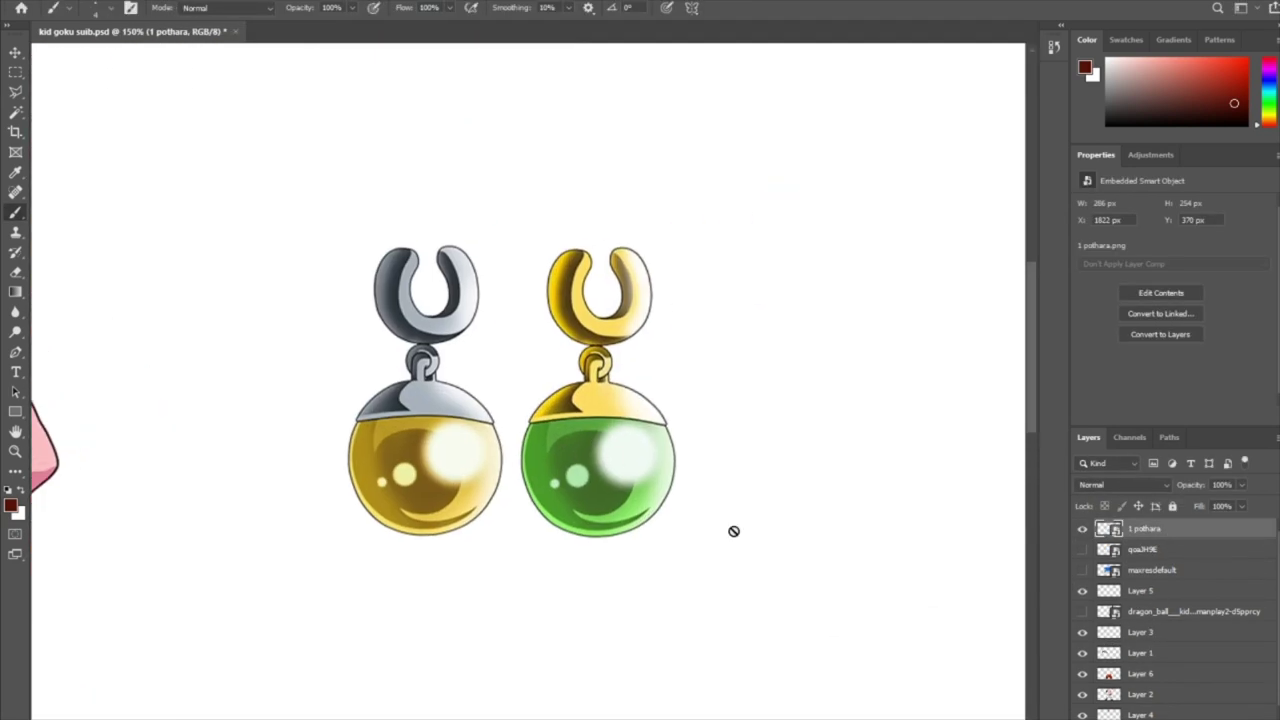
Delete the silver earring; scale the green one to about 34%, rotated and hung on Buu's ear
{"action": "key", "text": "Delete"}
{"action": "key", "text": "ctrl+t"}
{"action": "scroll", "coordinate": [586, 371], "scroll_direction": "down", "scroll_amount": 3}
{"action": "left_click_drag", "start_coordinate": [629, 466], "coordinate": [480, 360]}
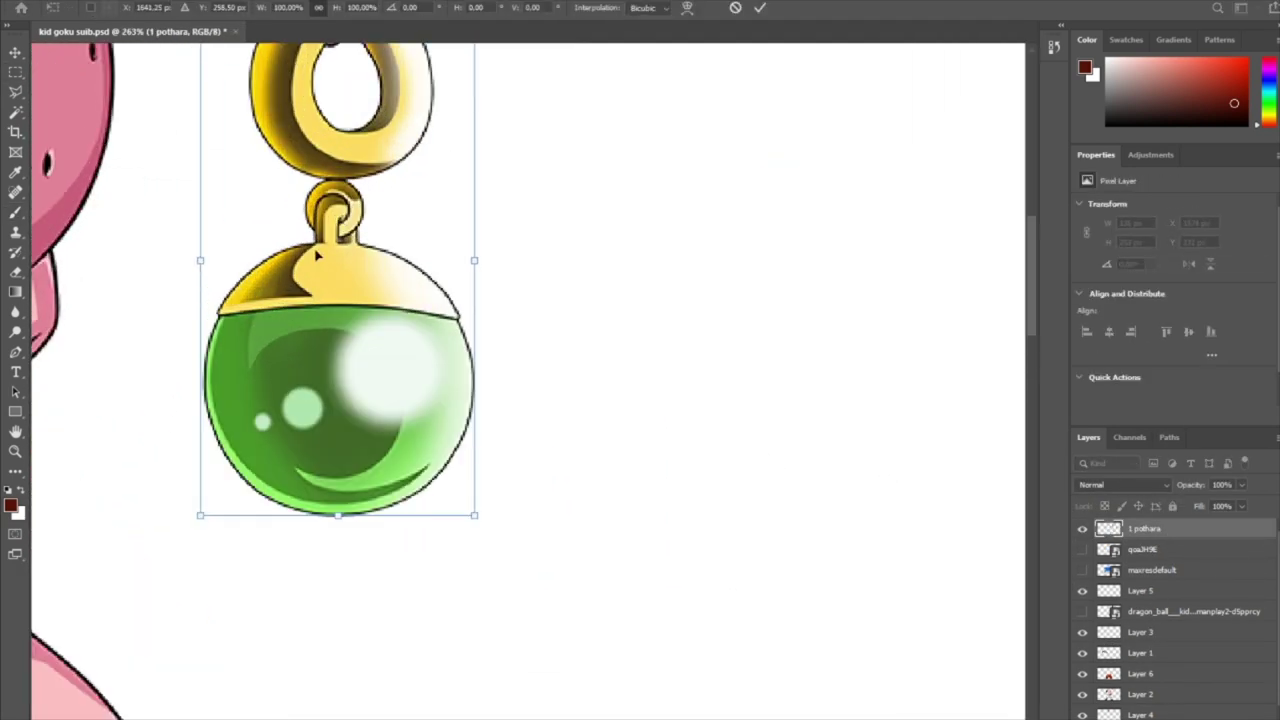
{"action": "left_click_drag", "start_coordinate": [314, 314], "coordinate": [414, 214]}
{"action": "scroll", "coordinate": [570, 289], "scroll_direction": "up", "scroll_amount": 2}
{"action": "scroll", "coordinate": [570, 289], "scroll_direction": "up", "scroll_amount": 3}
{"action": "left_click_drag", "start_coordinate": [480, 360], "coordinate": [530, 300]}
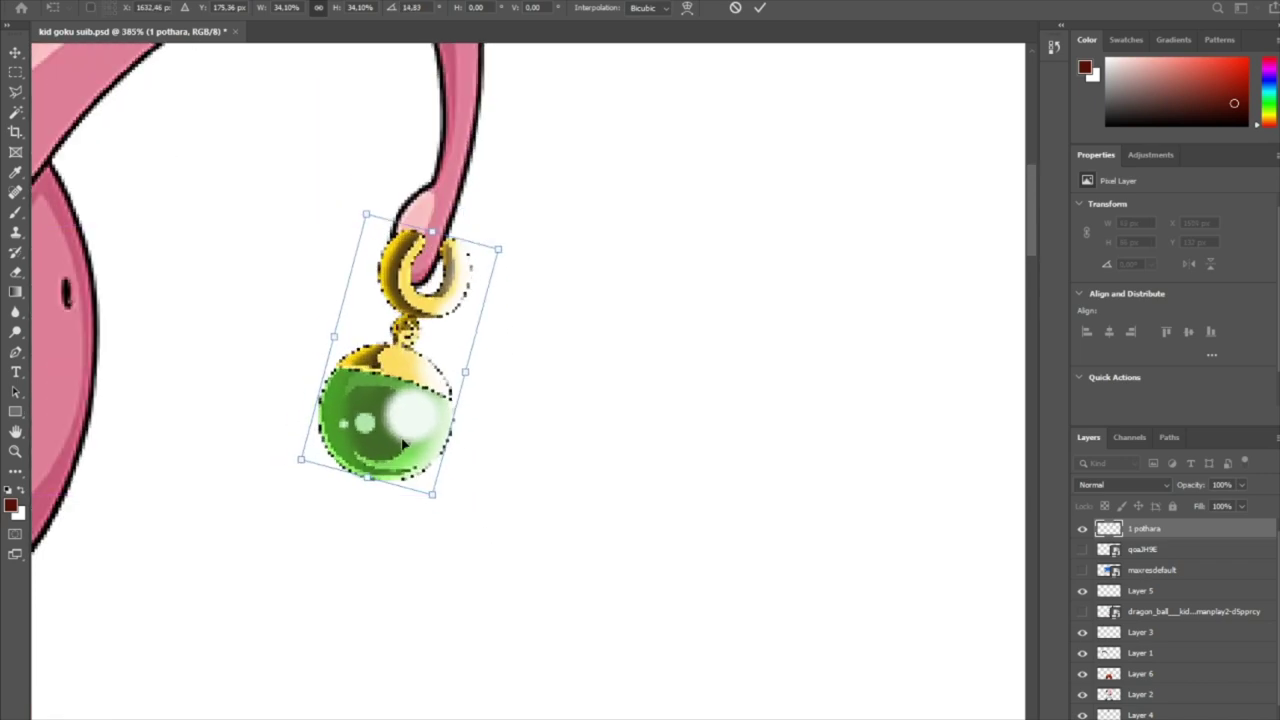
{"action": "key", "text": "Return"}
Move the earring layer below the Goku layer and delete the Goku reference layer
{"action": "key", "text": "m"}
{"action": "scroll", "coordinate": [466, 281], "scroll_direction": "up", "scroll_amount": 3}
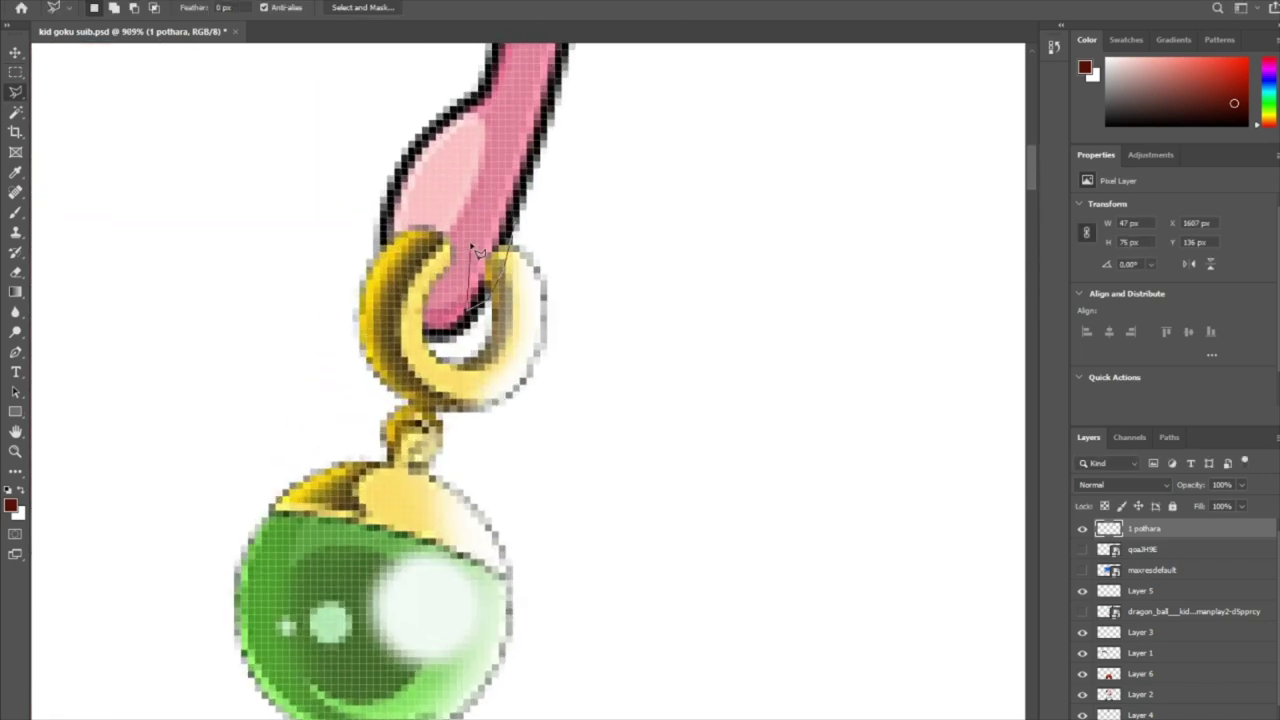
{"action": "key", "text": "m"}
{"action": "scroll", "coordinate": [478, 253], "scroll_direction": "down", "scroll_amount": 5}
{"action": "scroll", "coordinate": [600, 223], "scroll_direction": "down", "scroll_amount": 4}
{"action": "scroll", "coordinate": [563, 360], "scroll_direction": "down", "scroll_amount": 2}
{"action": "left_click_drag", "start_coordinate": [1145, 530], "coordinate": [1143, 593]}
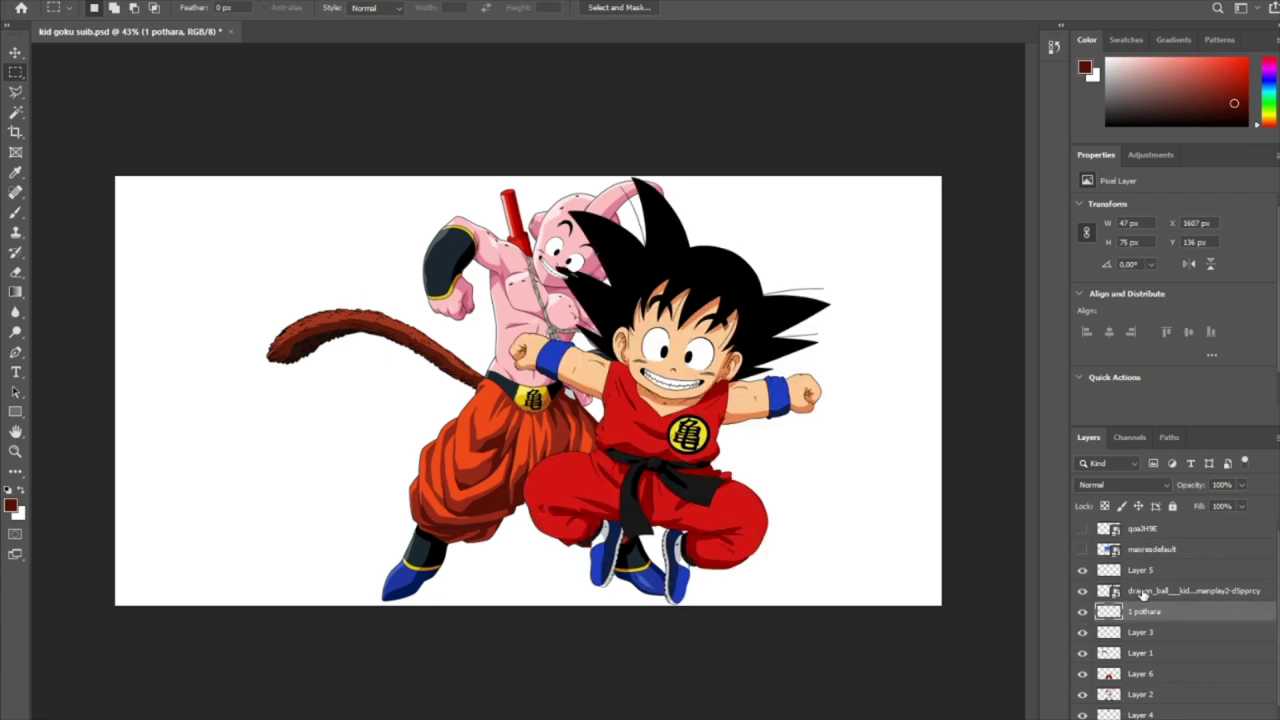
{"action": "key", "text": "Delete"}
Merge Buu's parts into one layer; stretch the battlefield background to fill the canvas at the bottom
{"action": "key", "text": "ctrl+e"}
{"action": "left_click", "coordinate": [1082, 549]}
{"action": "left_click", "coordinate": [1150, 549]}
{"action": "key", "text": "ctrl+t"}
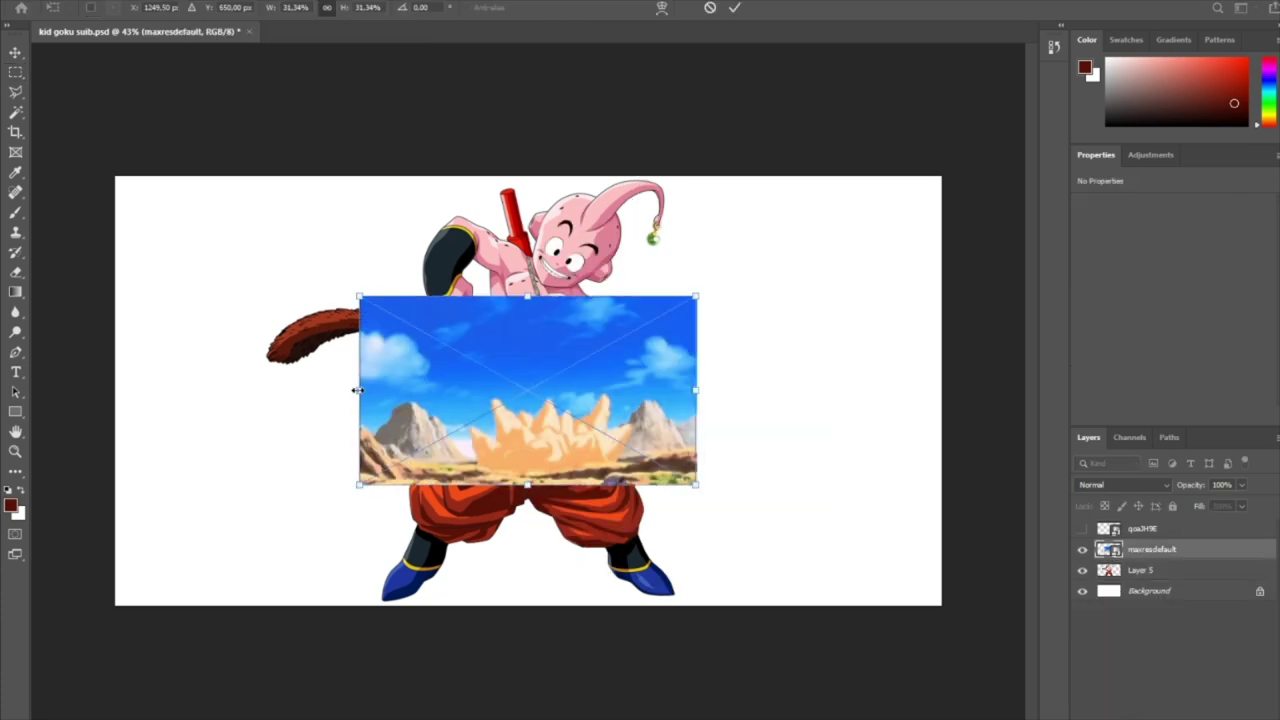
{"action": "left_click_drag", "start_coordinate": [357, 292], "coordinate": [100, 149]}
{"action": "key", "text": "Return"}
{"action": "mouse_move", "coordinate": [1150, 549]}
{"action": "left_mouse_down"}
{"action": "mouse_move", "coordinate": [1155, 585]}
{"action": "mouse_move", "coordinate": [1193, 565]}
{"action": "left_mouse_up"}
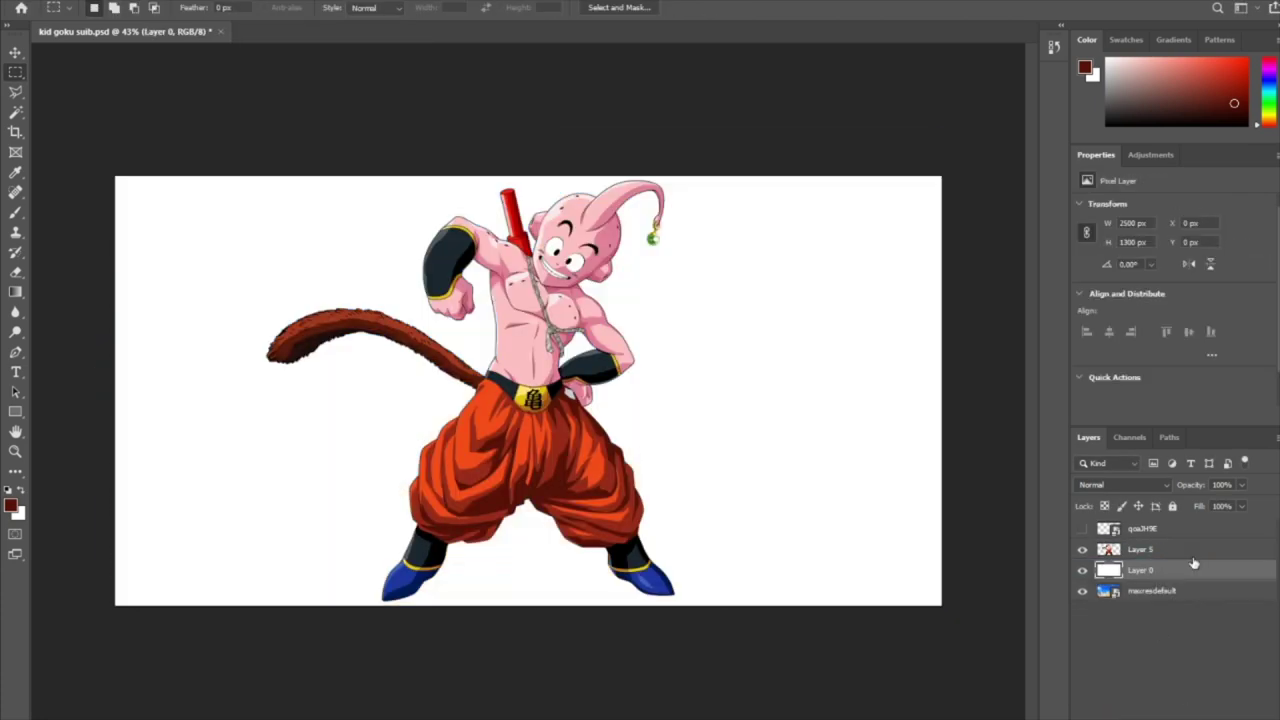
Turn the white backdrop layer black and show and size the lightning layer around Buu
{"action": "key", "text": "ctrl+i"}
{"action": "left_click", "coordinate": [1082, 528]}
{"action": "left_click", "coordinate": [1150, 528]}
{"action": "key", "text": "ctrl+t"}
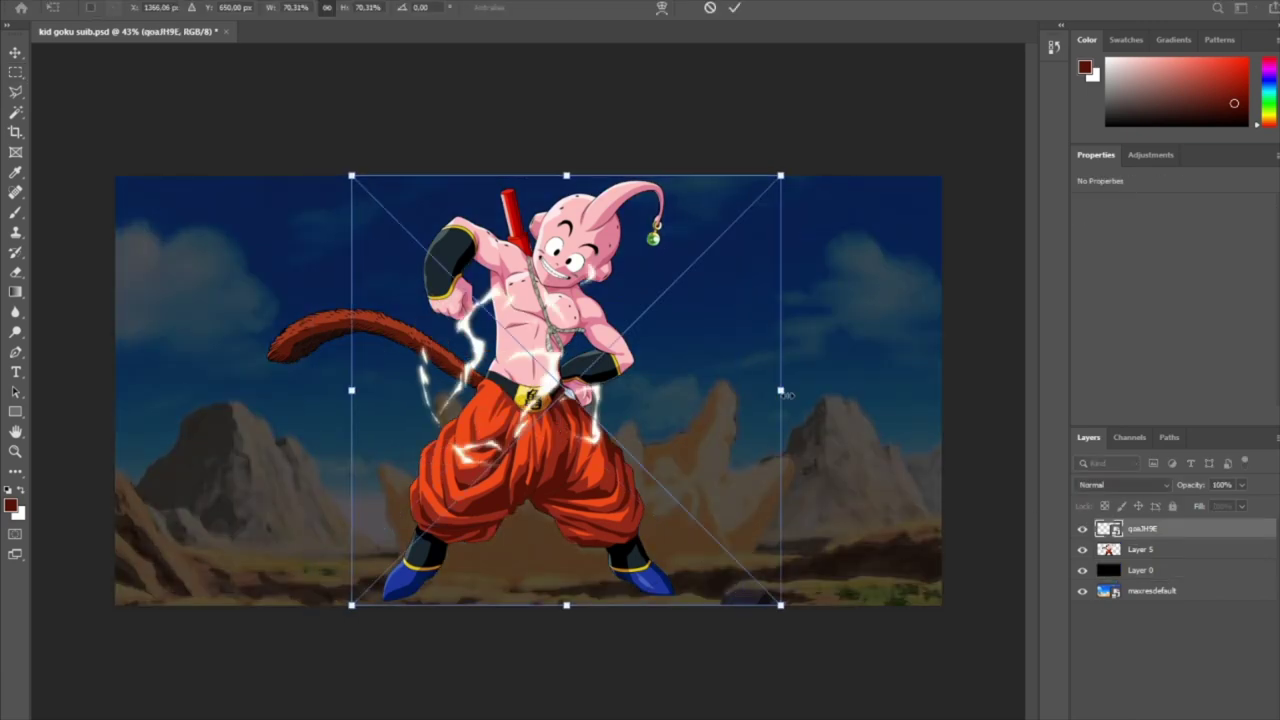
{"action": "key", "text": "Return"}
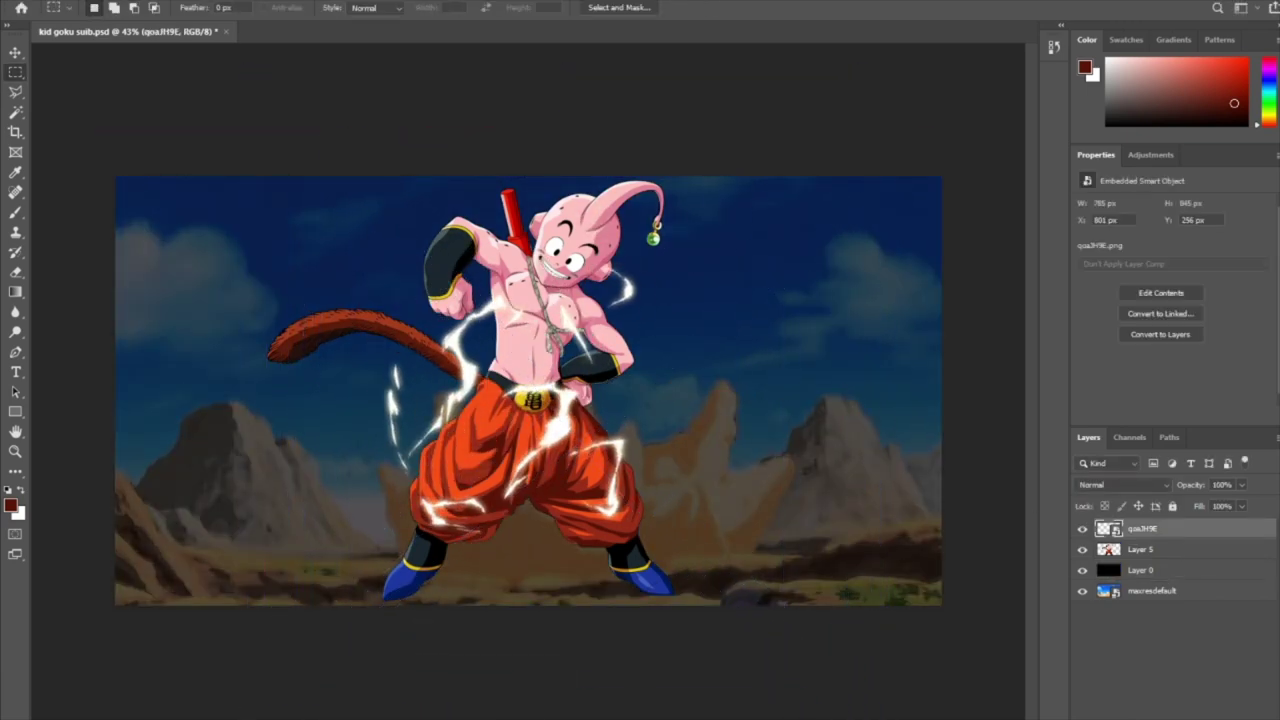
Paste the blue aura behind Buu and warp it to wrap around him
{"action": "key", "text": "ctrl+v"}
{"action": "key", "text": "ctrl+bracketleft"}
{"action": "key", "text": "ctrl+bracketleft"}
{"action": "key", "text": "ctrl+t"}
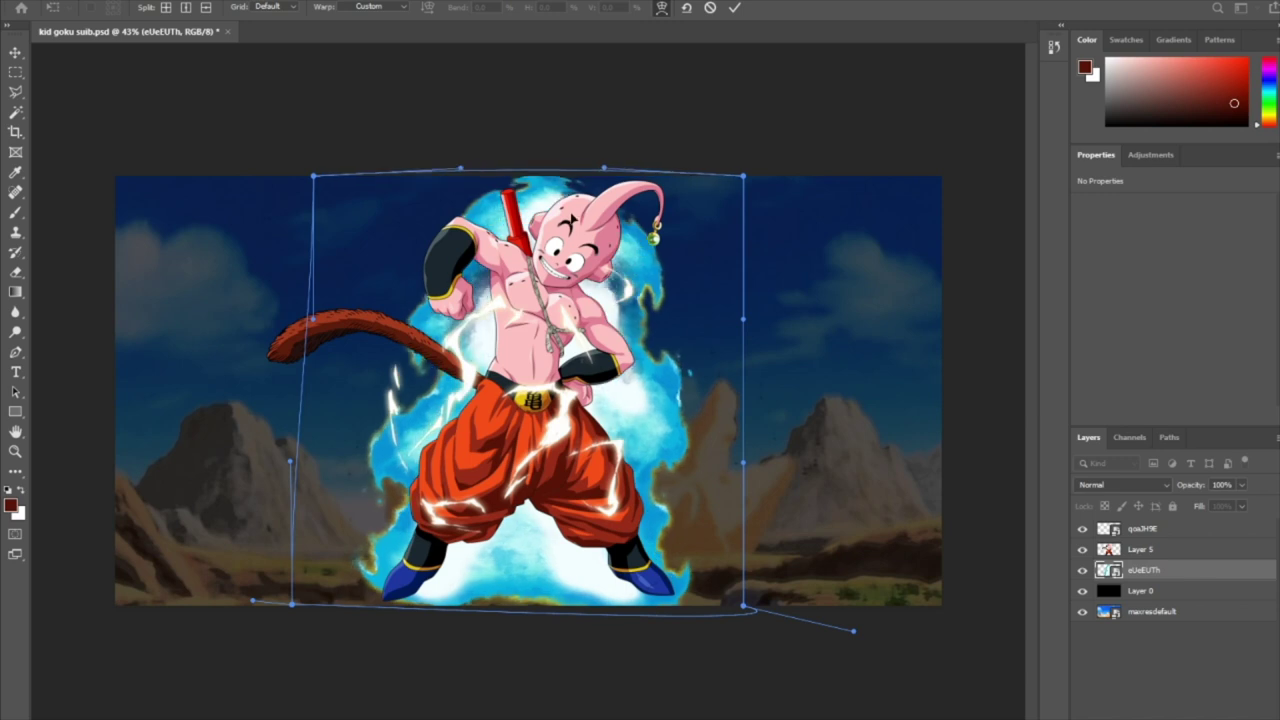
{"action": "key", "text": "Return"}
{"action": "left_click", "coordinate": [1140, 549]}
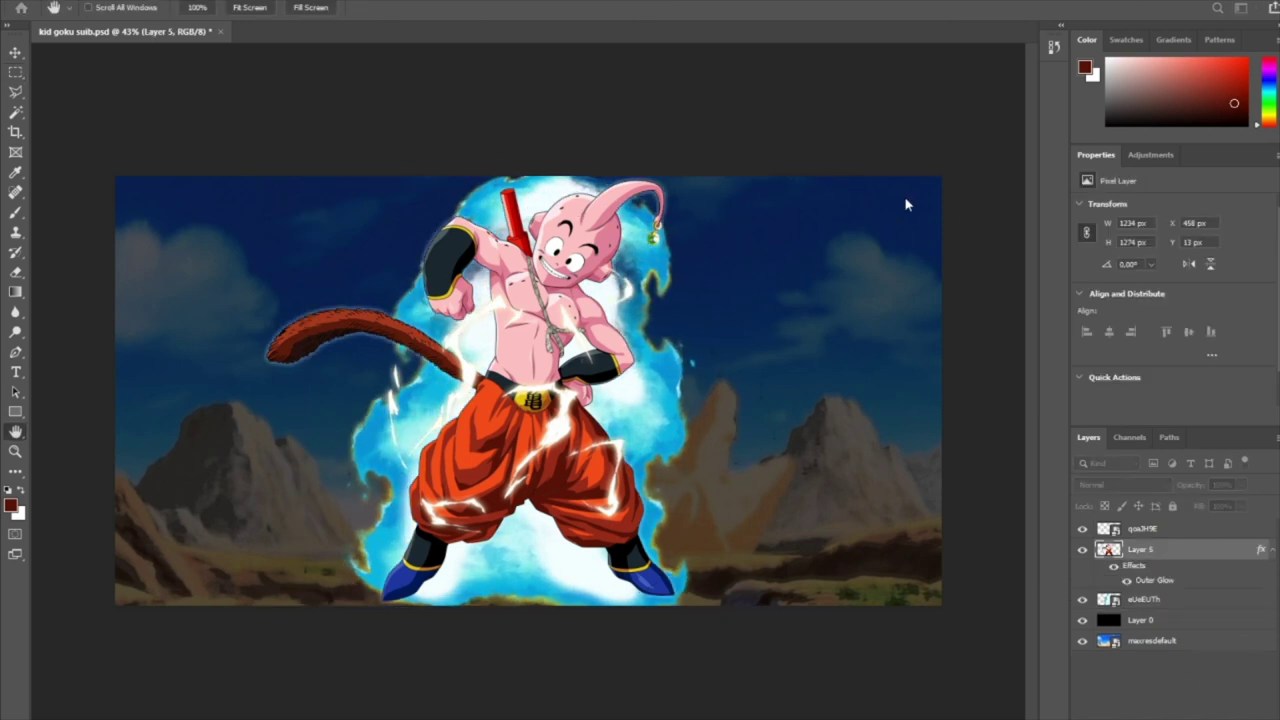